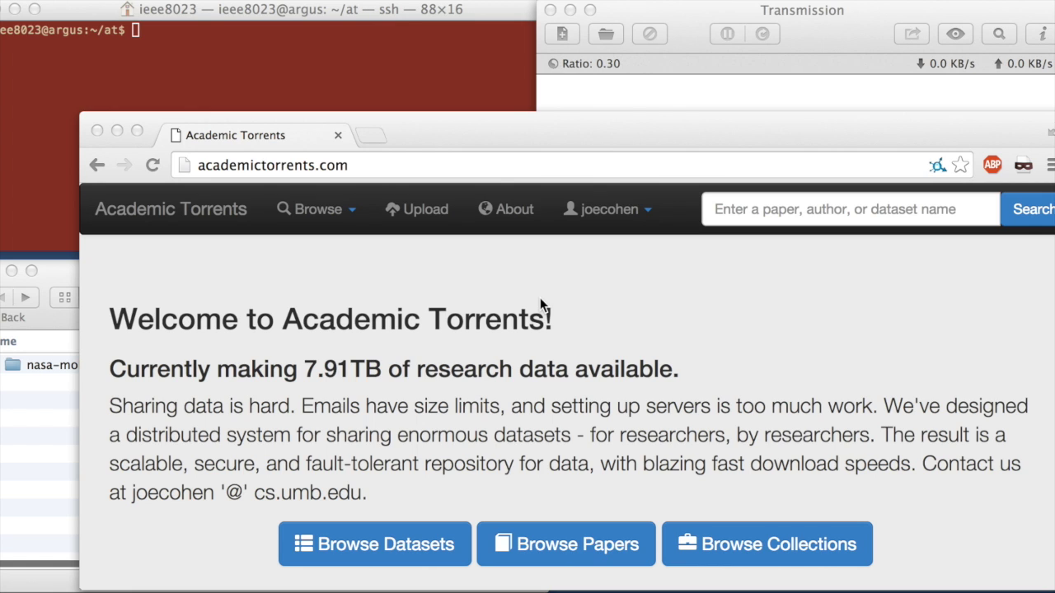
- Select the nasa-mola-data folder in the dataset folder window
{"action": "left_click", "coordinate": [57, 432]}
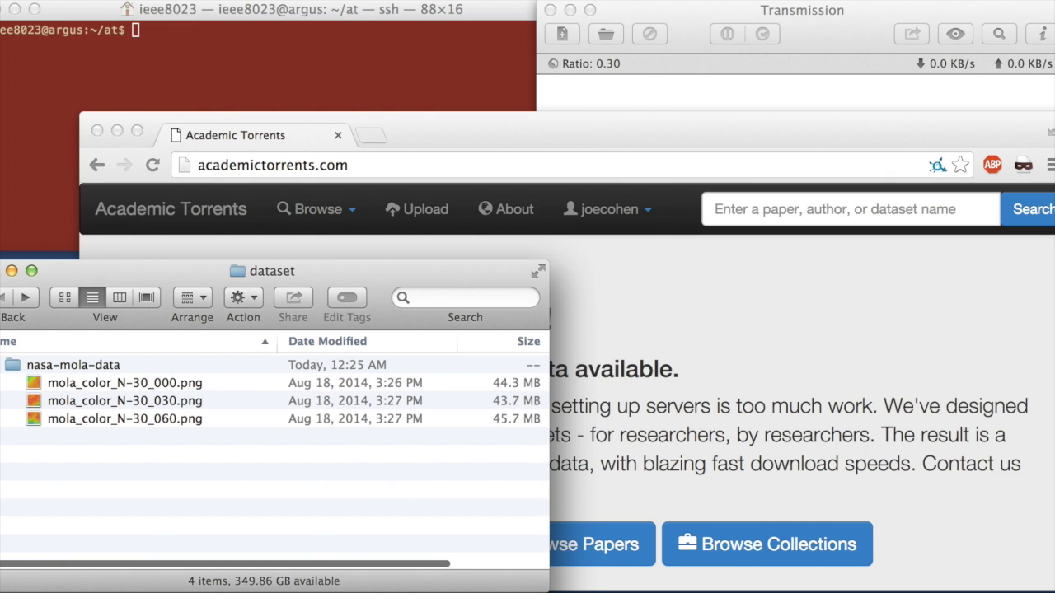
{"action": "left_click", "coordinate": [106, 371]}
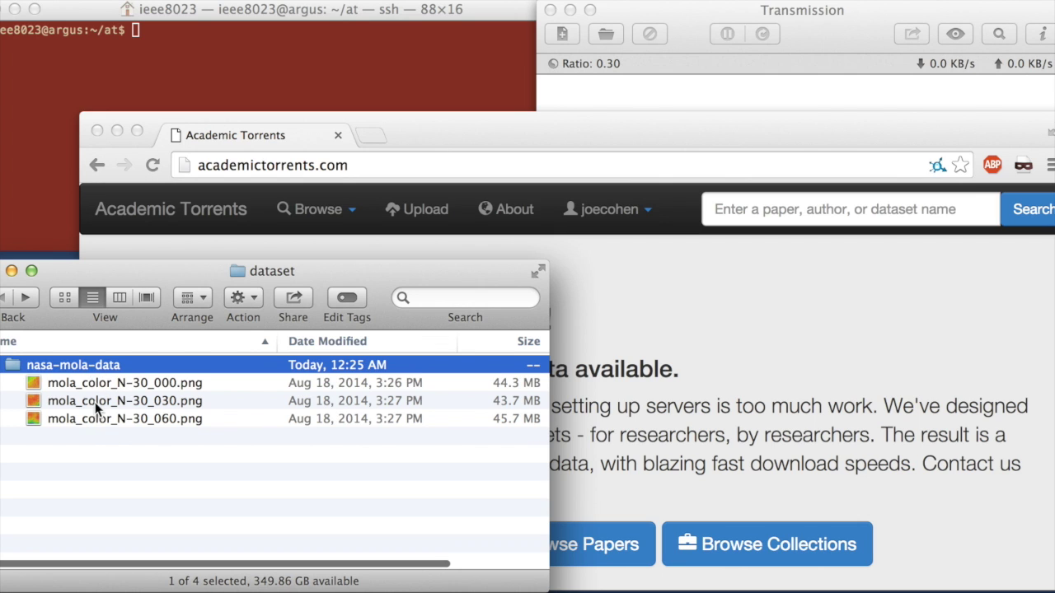
{"action": "left_click", "coordinate": [2, 366]}
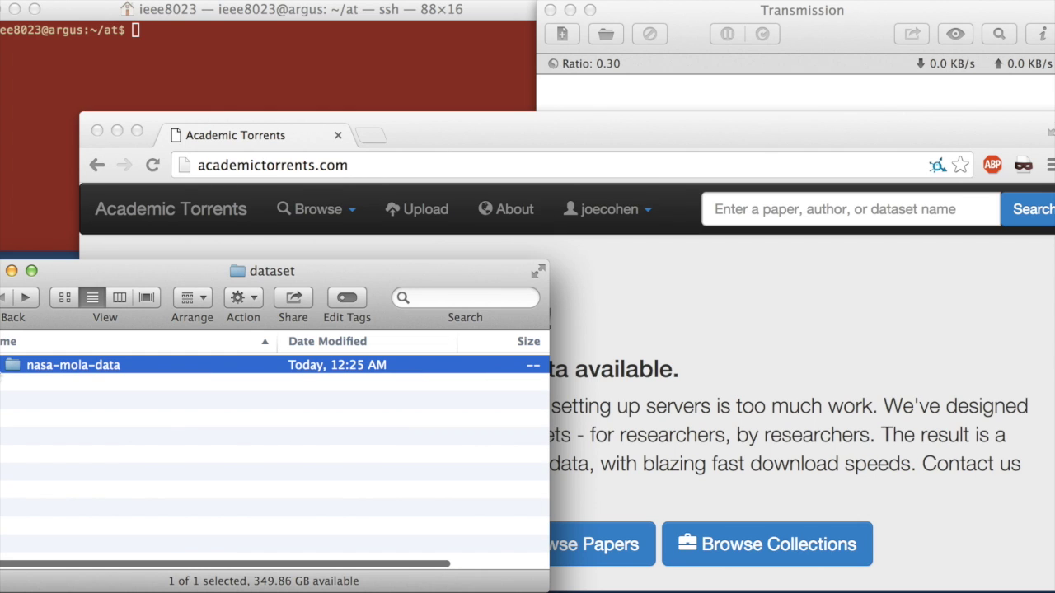
{"action": "left_click", "coordinate": [90, 426]}
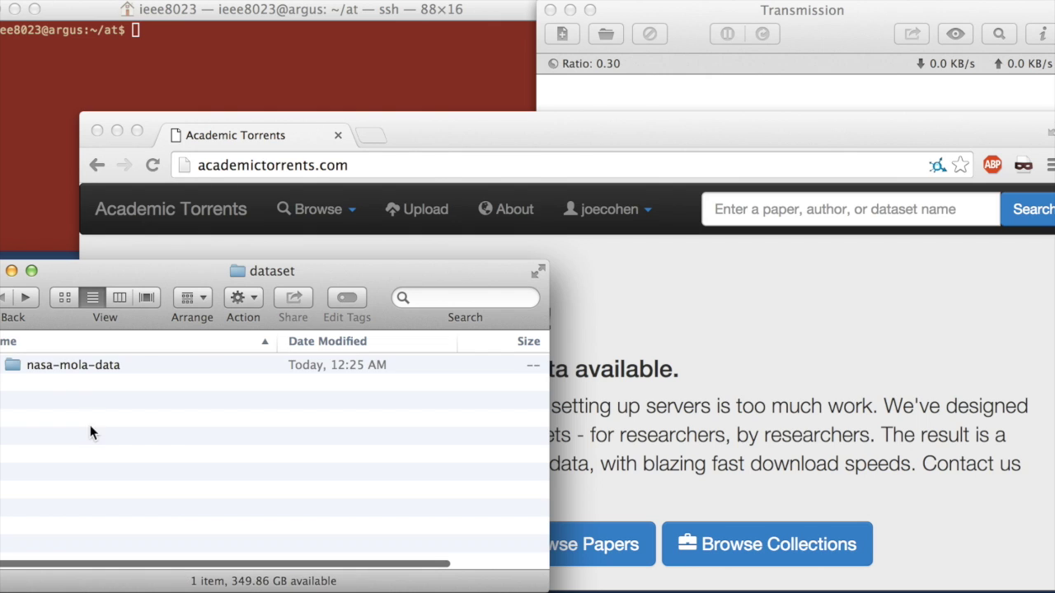
{"action": "left_click", "coordinate": [67, 370]}
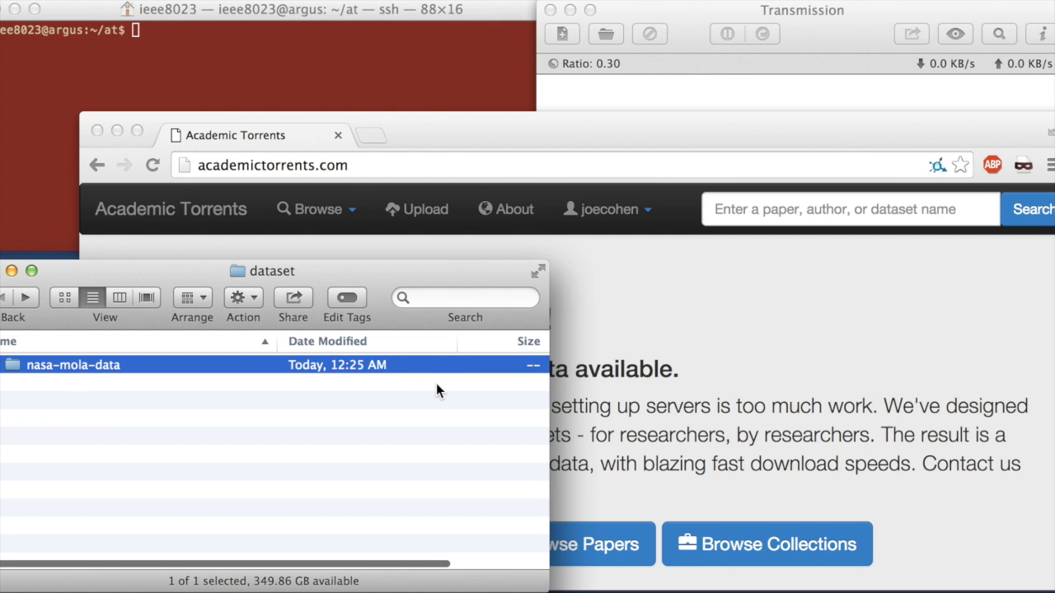
- Open the Academic Torrents upload form, then bring forward Transmission's empty transfer list
{"action": "left_click", "coordinate": [573, 346]}
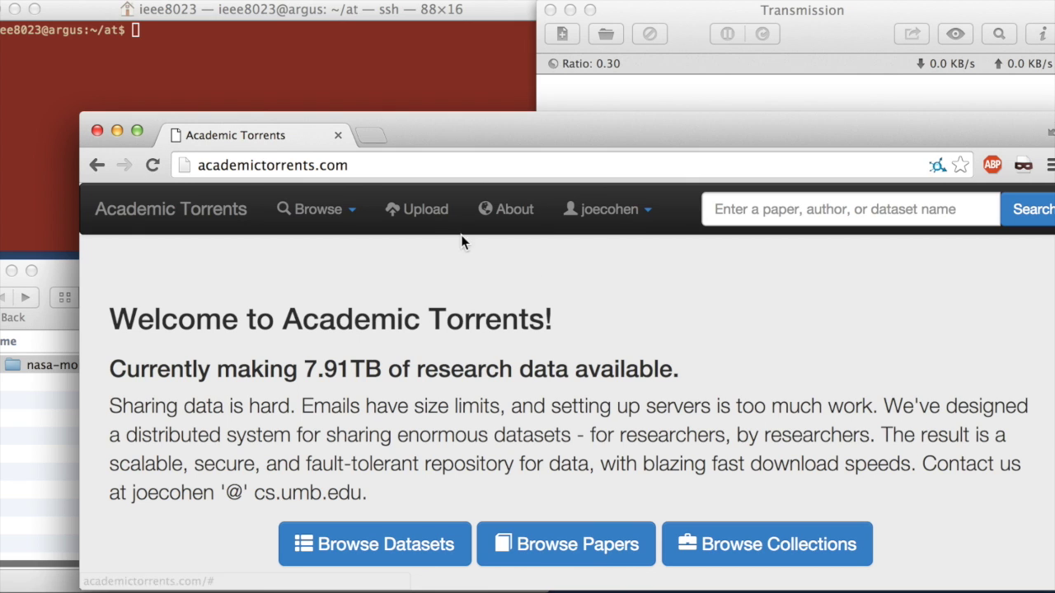
{"action": "left_click", "coordinate": [416, 219]}
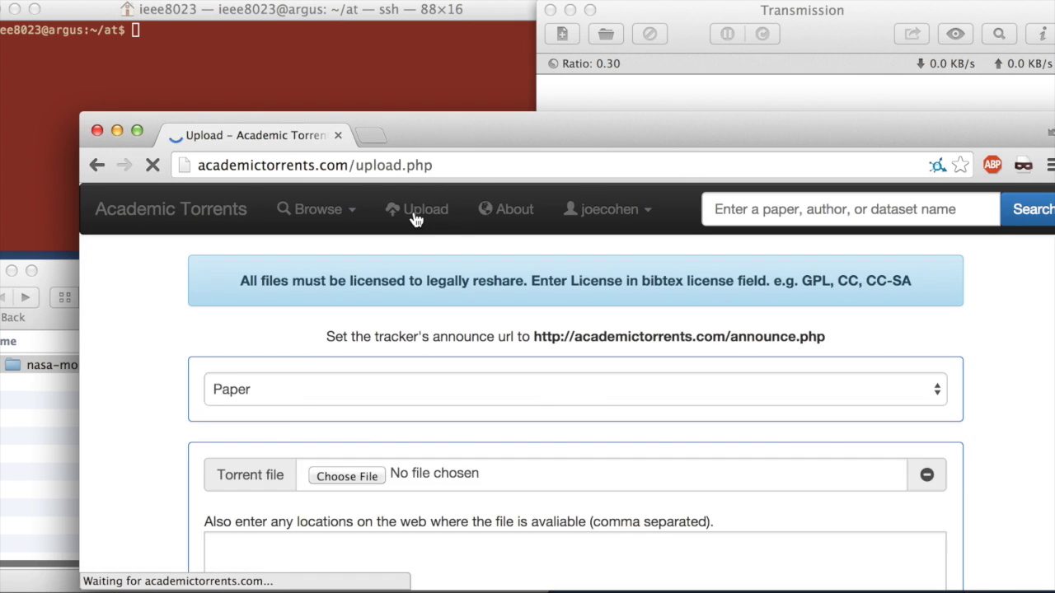
{"action": "scroll", "coordinate": [196, 304], "scroll_direction": "down", "scroll_amount": 2}
{"action": "scroll", "coordinate": [196, 305], "scroll_direction": "down", "scroll_amount": 1}
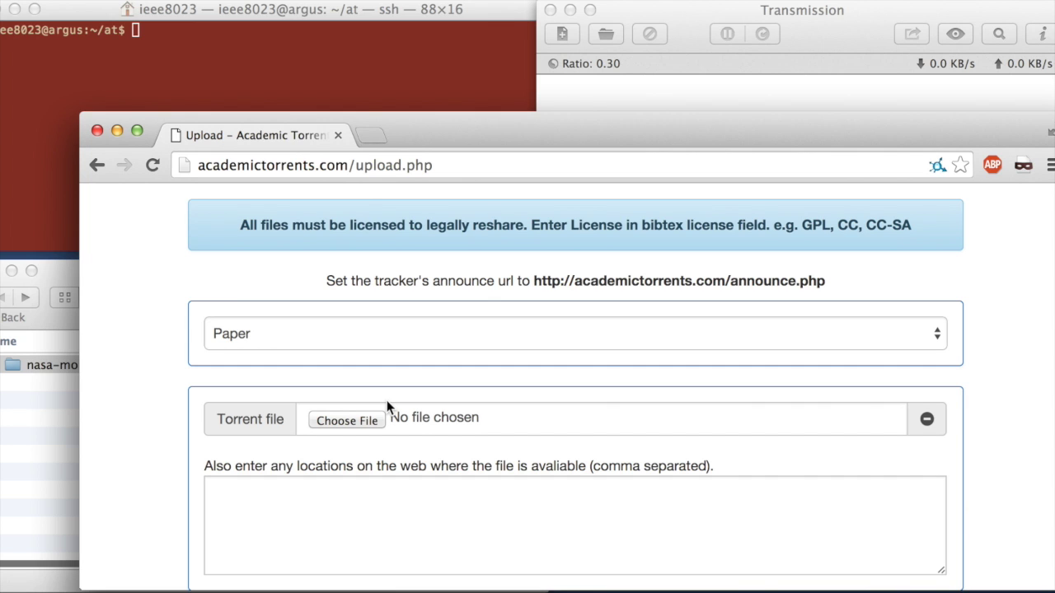
{"action": "left_click", "coordinate": [690, 50]}
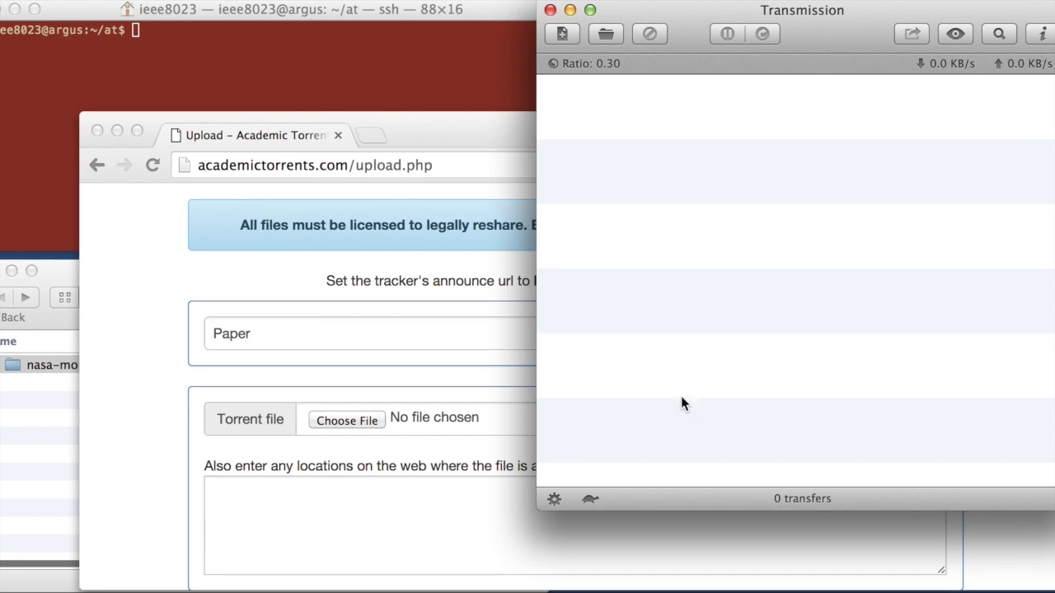
- Start a new Transmission torrent from the nasa-mola-data folder (3 files, 133.7 MB)
{"action": "left_click", "coordinate": [563, 37]}
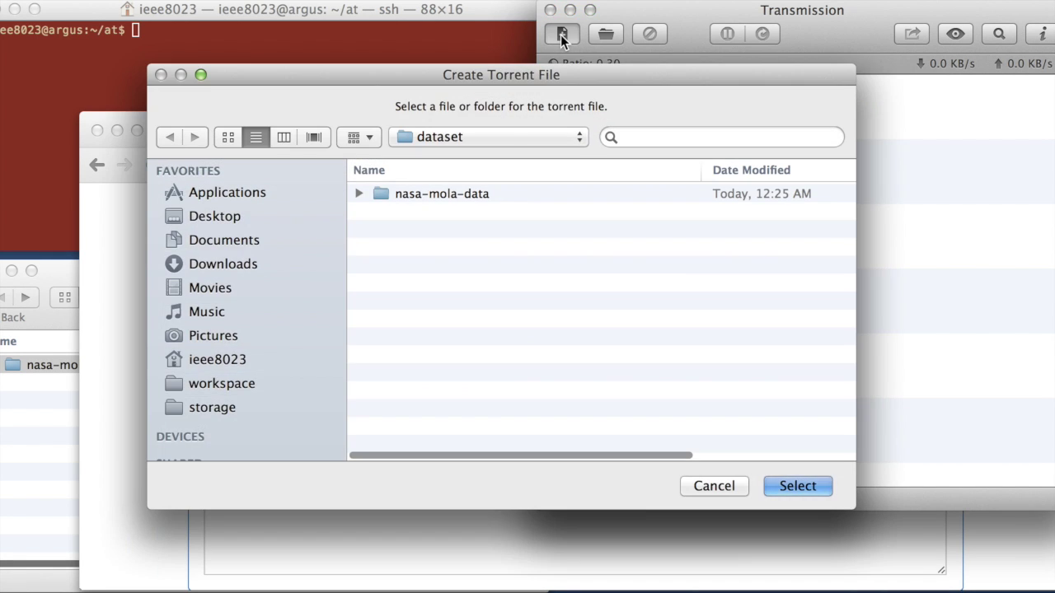
{"action": "left_click", "coordinate": [441, 196]}
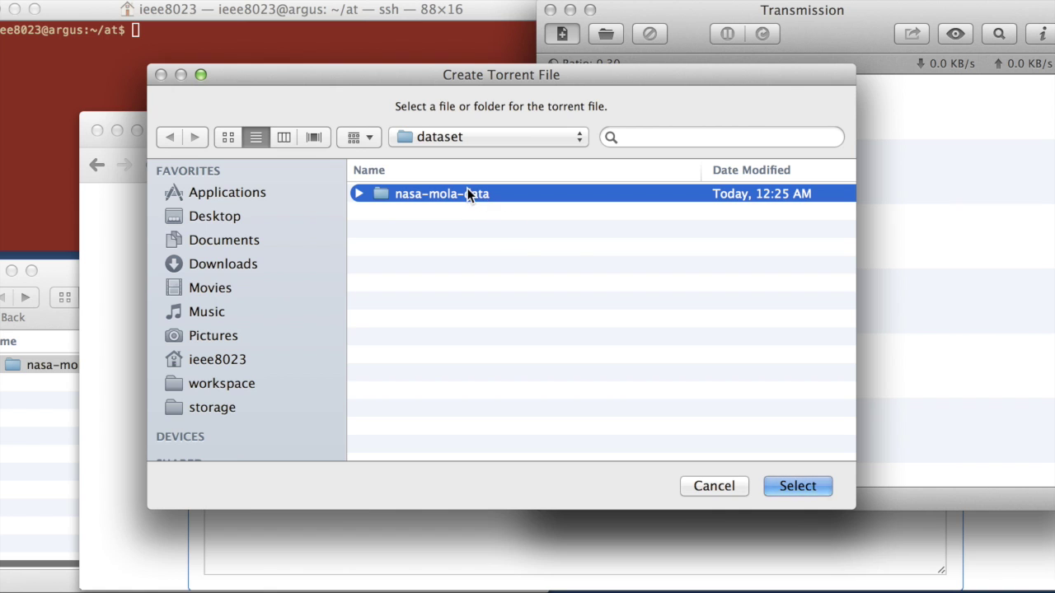
{"action": "left_click", "coordinate": [798, 487]}
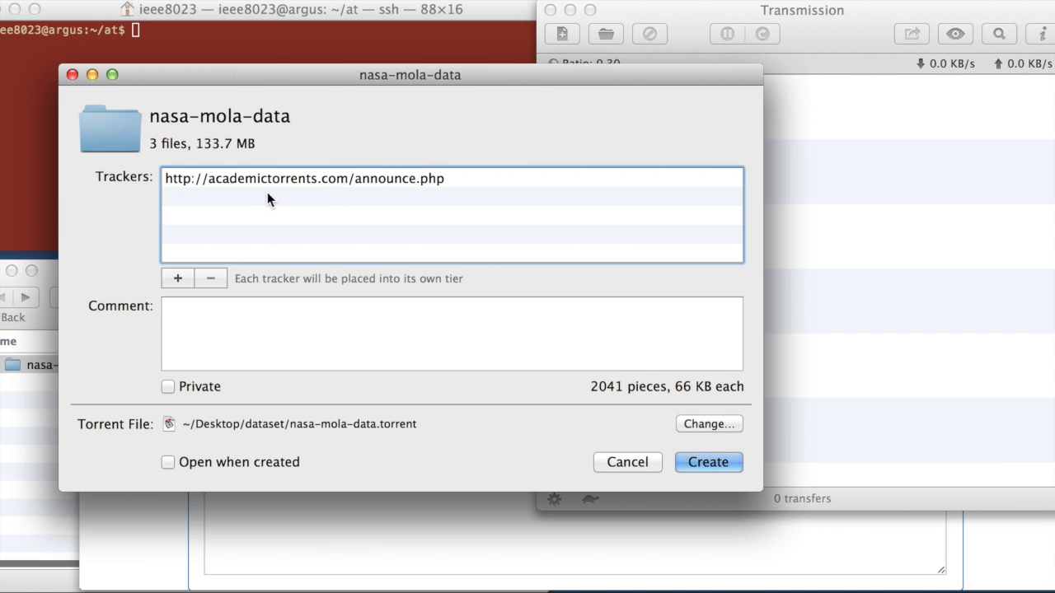
- Remove the existing tracker and copy the announce URL from the upload page
{"action": "left_click", "coordinate": [308, 181]}
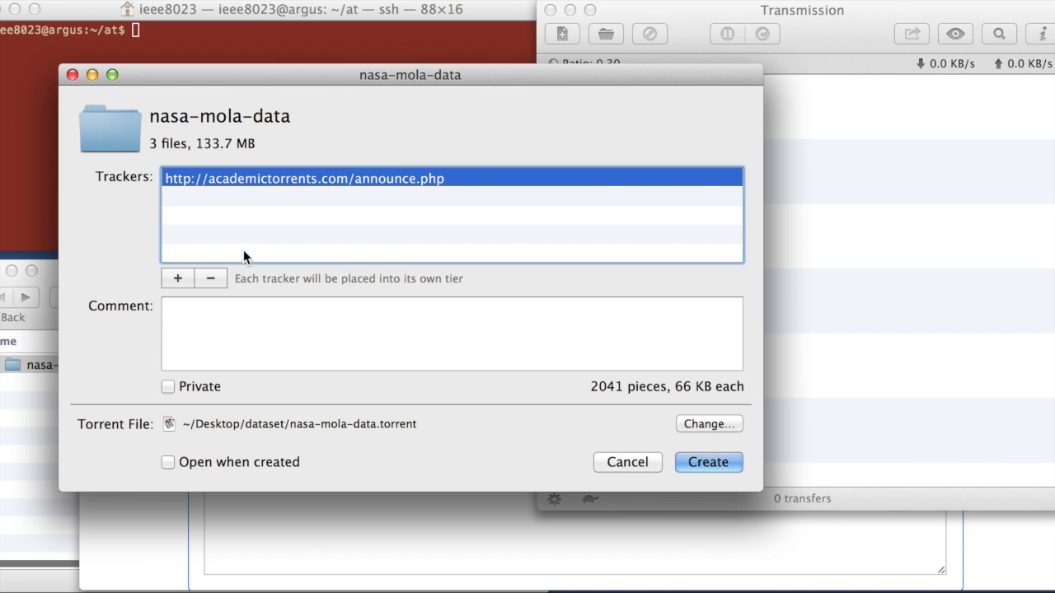
{"action": "left_click", "coordinate": [211, 279]}
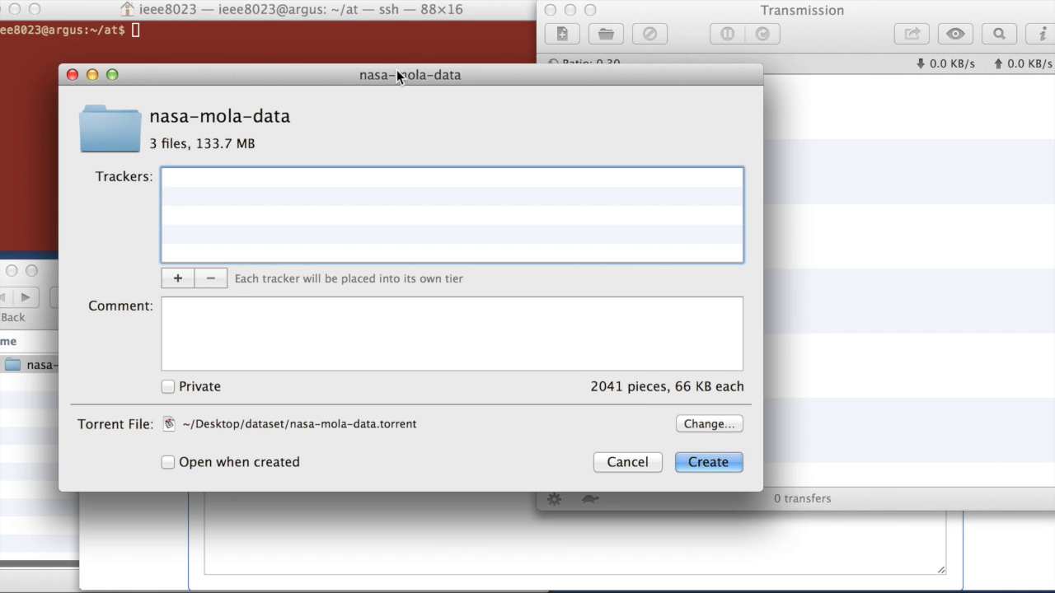
{"action": "left_click_drag", "start_coordinate": [396, 69], "coordinate": [342, 274]}
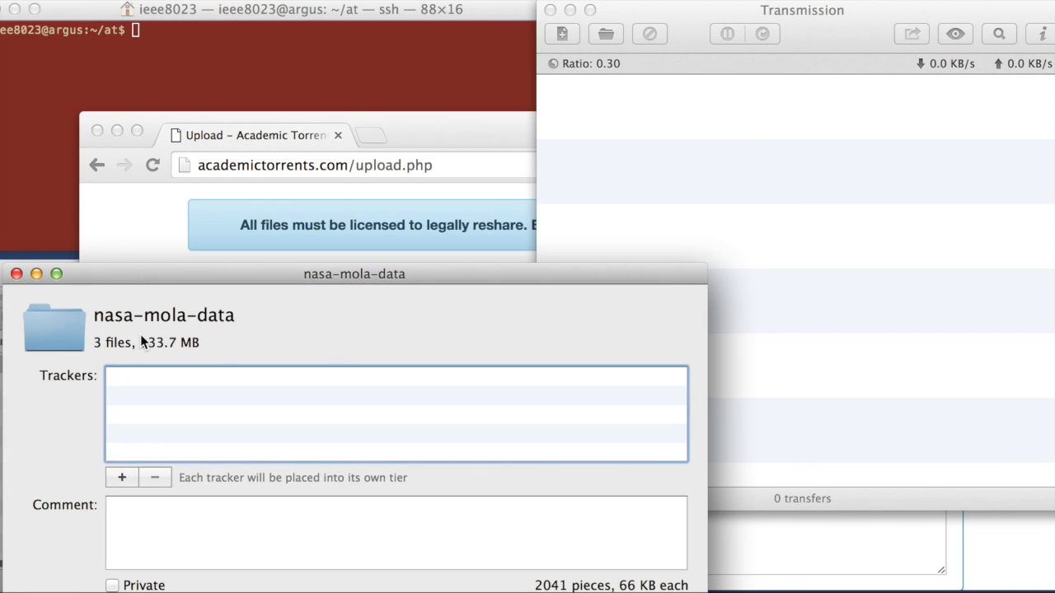
{"action": "left_click", "coordinate": [146, 226]}
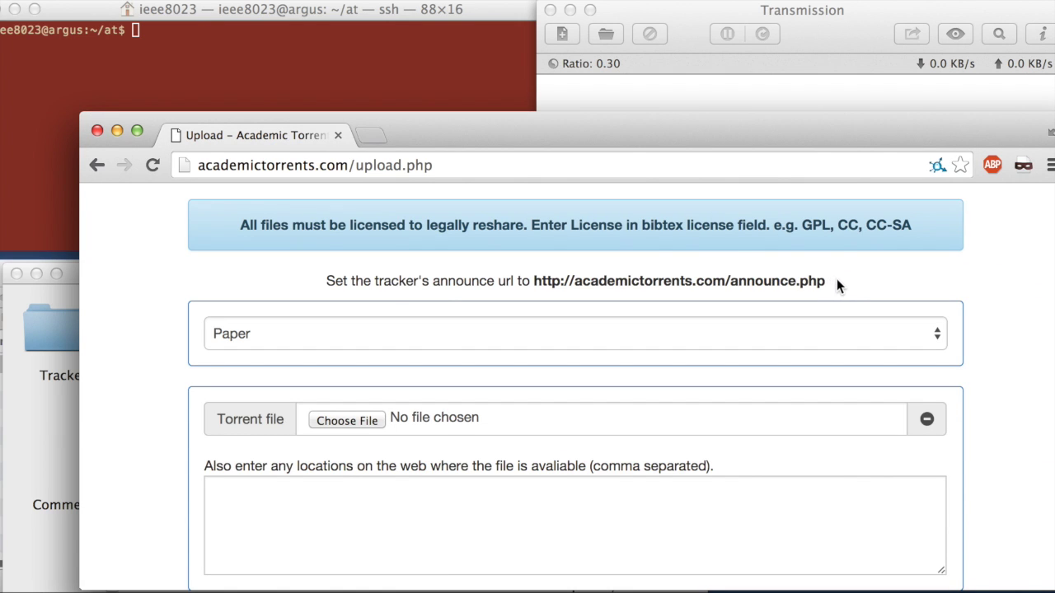
{"action": "left_click_drag", "start_coordinate": [828, 281], "coordinate": [529, 286]}
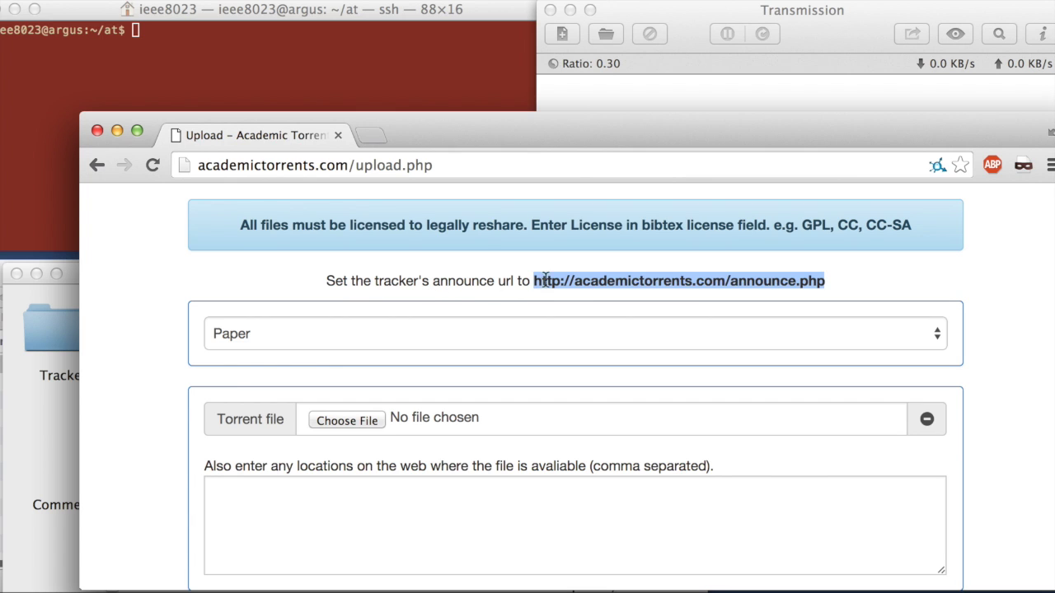
{"action": "right_click", "coordinate": [573, 282]}
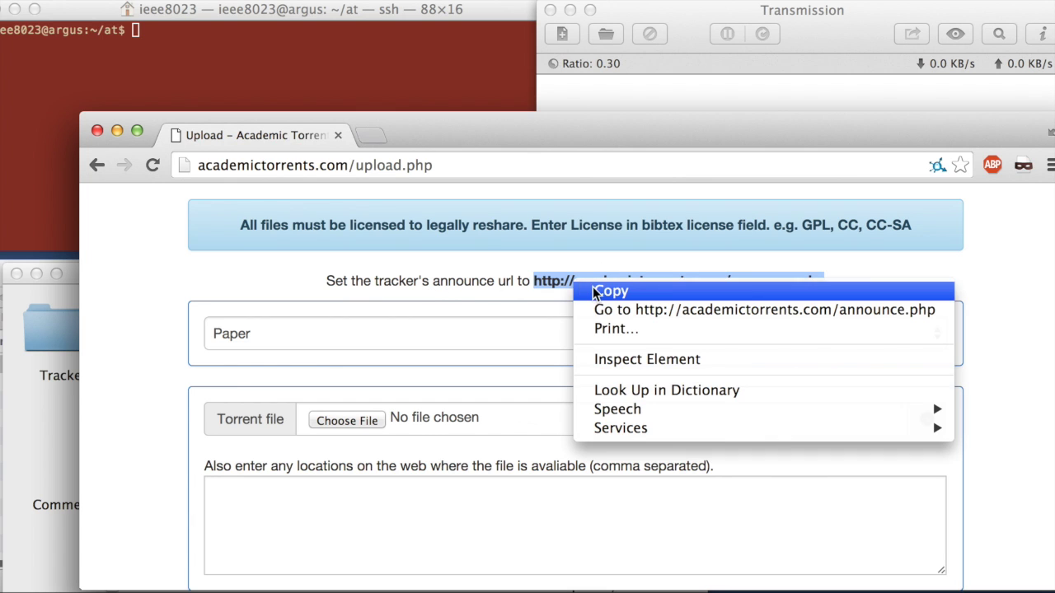
{"action": "left_click", "coordinate": [592, 288]}
{"action": "left_click", "coordinate": [76, 285]}
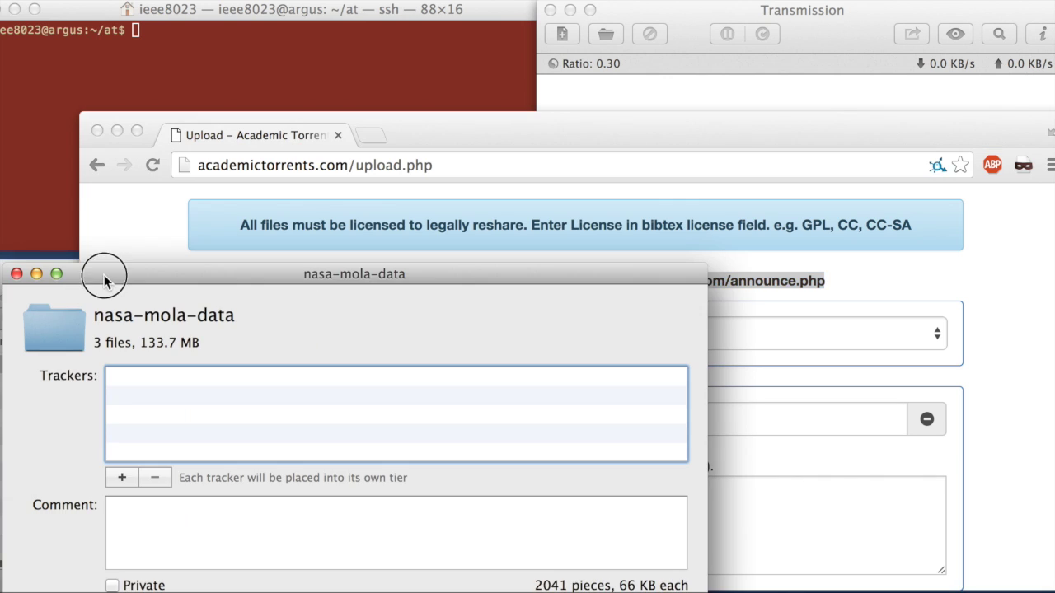
{"action": "left_click_drag", "start_coordinate": [106, 272], "coordinate": [180, 78]}
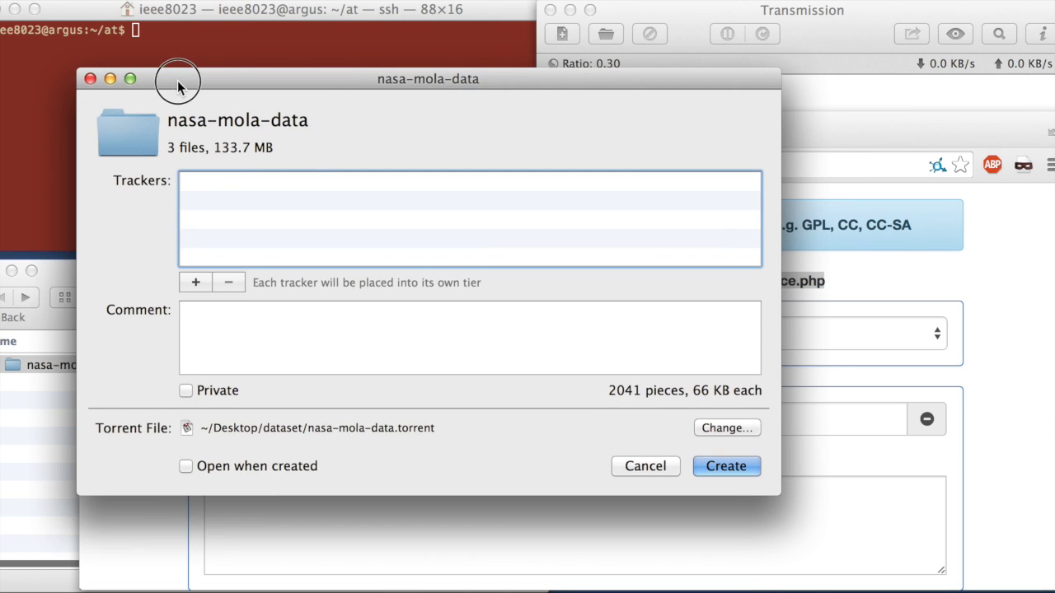
{"action": "left_click", "coordinate": [195, 282]}
{"action": "right_click", "coordinate": [196, 182]}
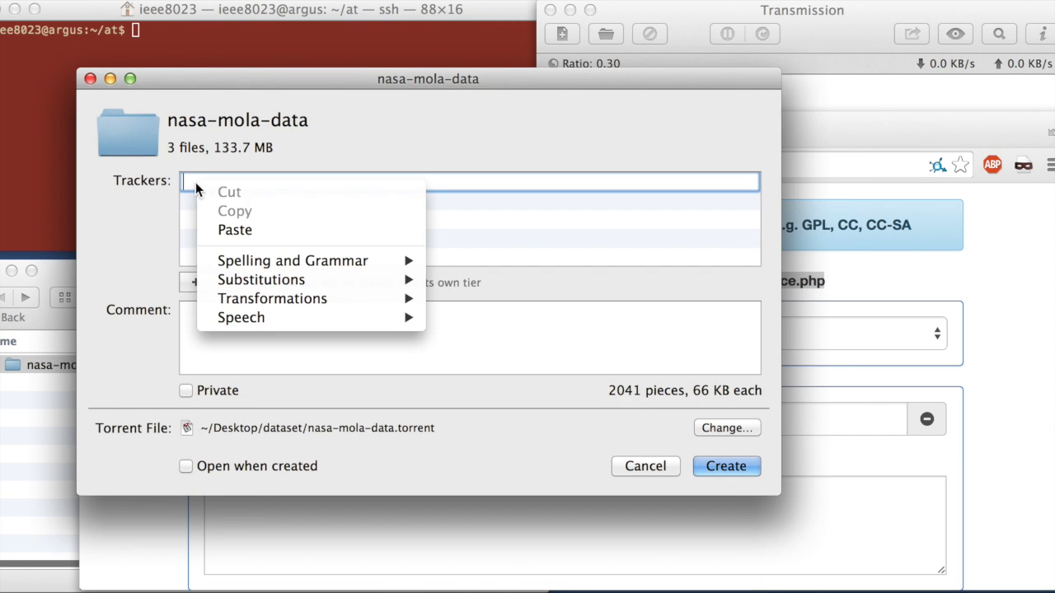
{"action": "left_click", "coordinate": [263, 230]}
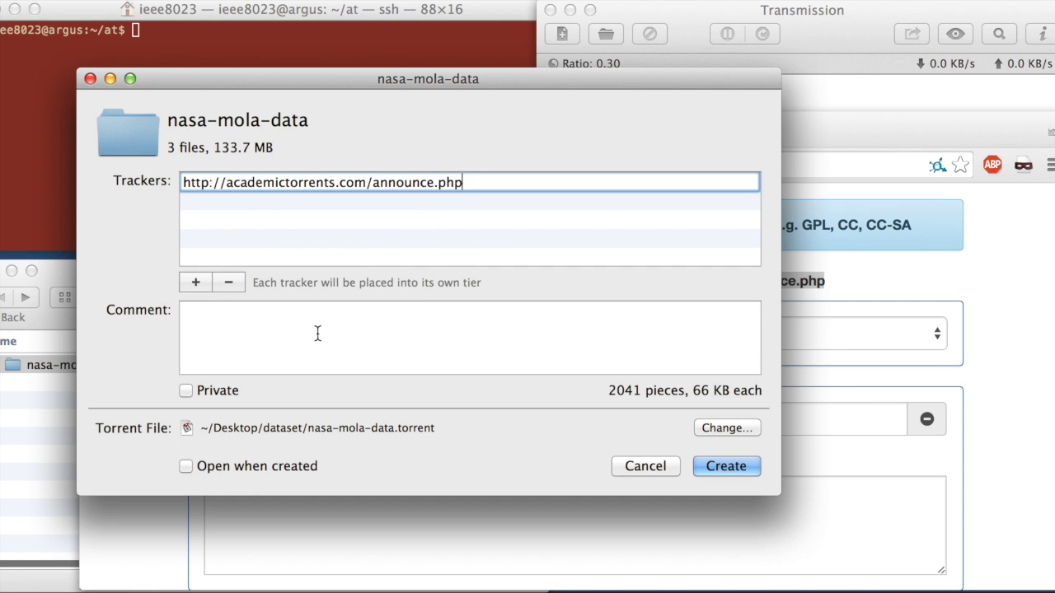
{"action": "left_click", "coordinate": [265, 336]}
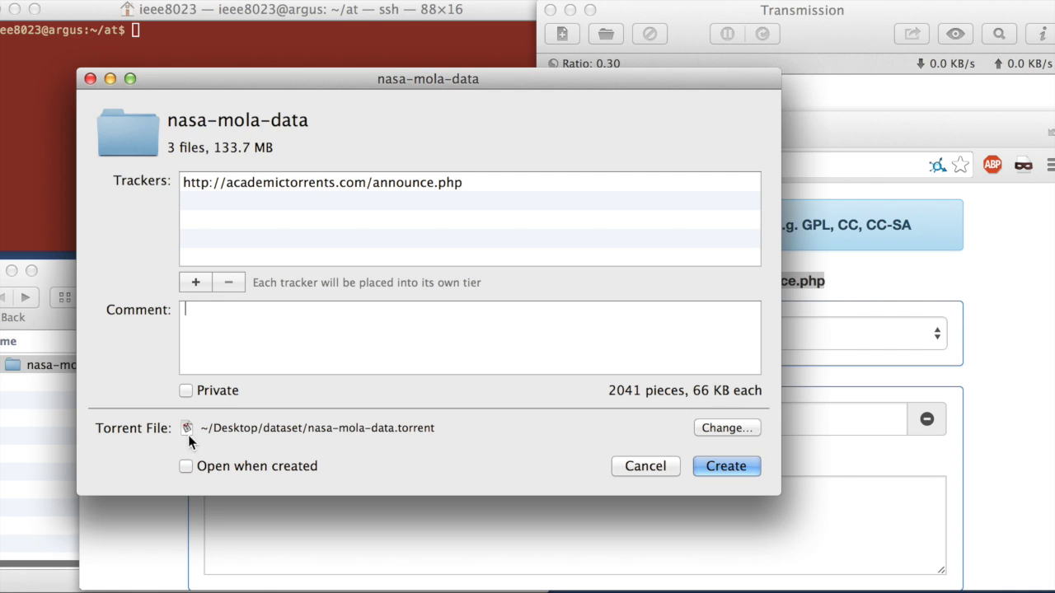
- Keep the default nasa-mola-data.torrent name and location, and create the 41 KB torrent file
{"action": "left_click", "coordinate": [716, 431]}
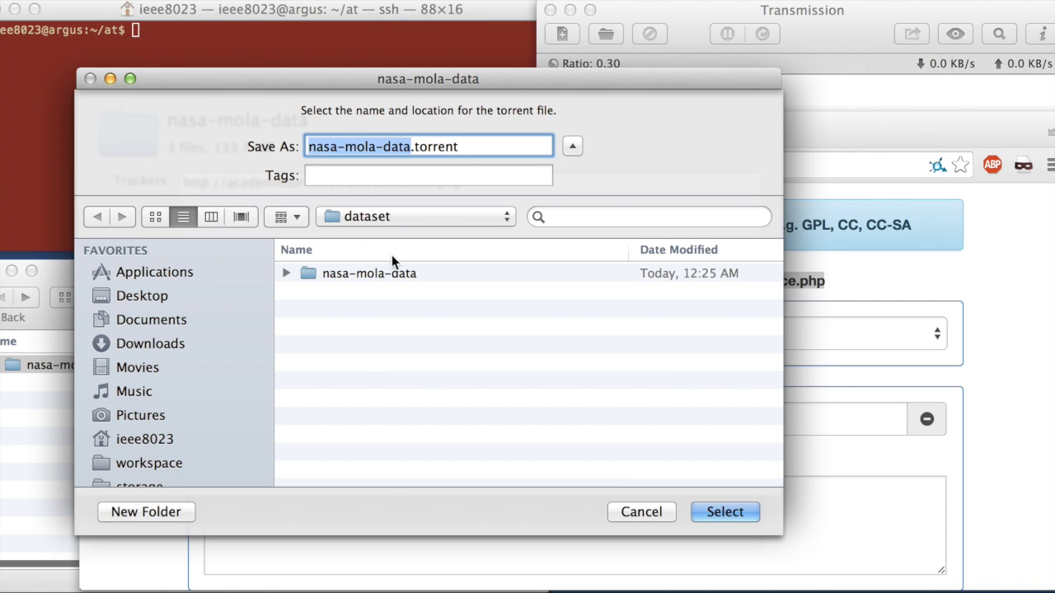
{"action": "left_click", "coordinate": [727, 514]}
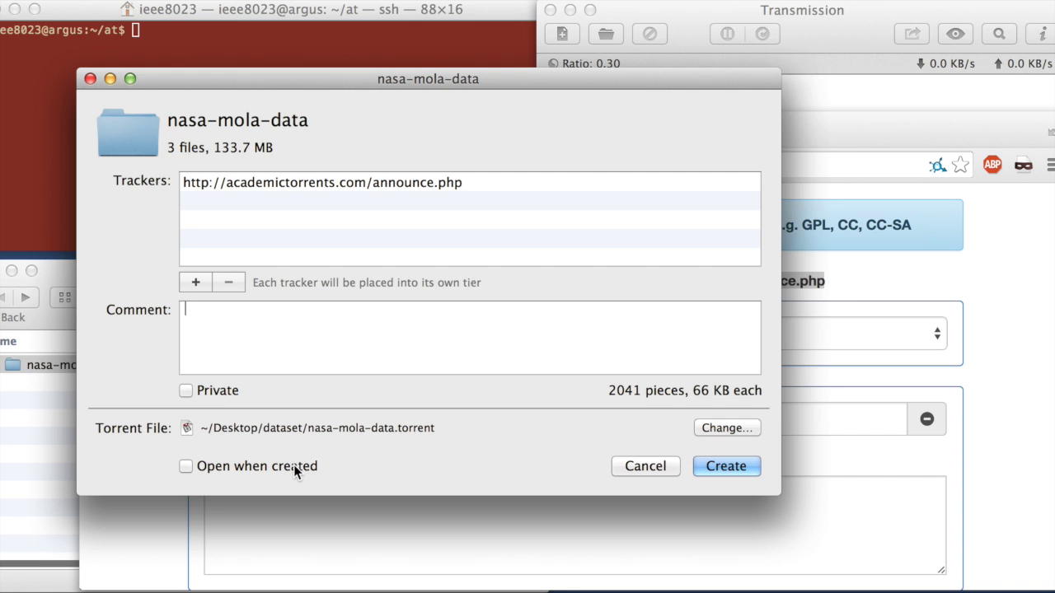
{"action": "left_click", "coordinate": [716, 465]}
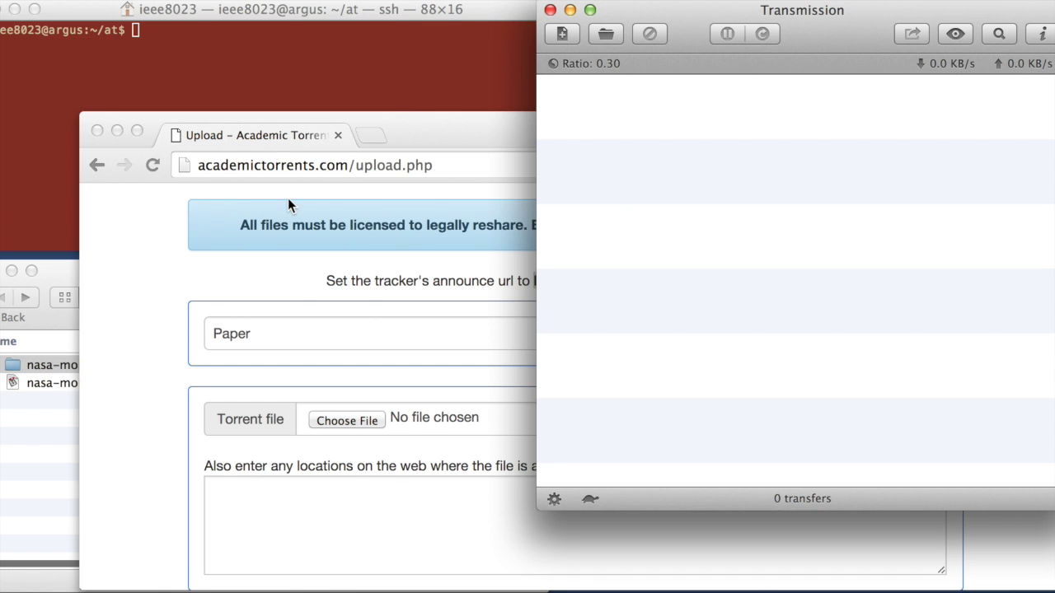
{"action": "left_click", "coordinate": [21, 435]}
- Check nasa-mola-data.torrent in the dataset folder and go back to the upload page
{"action": "left_click", "coordinate": [124, 383]}
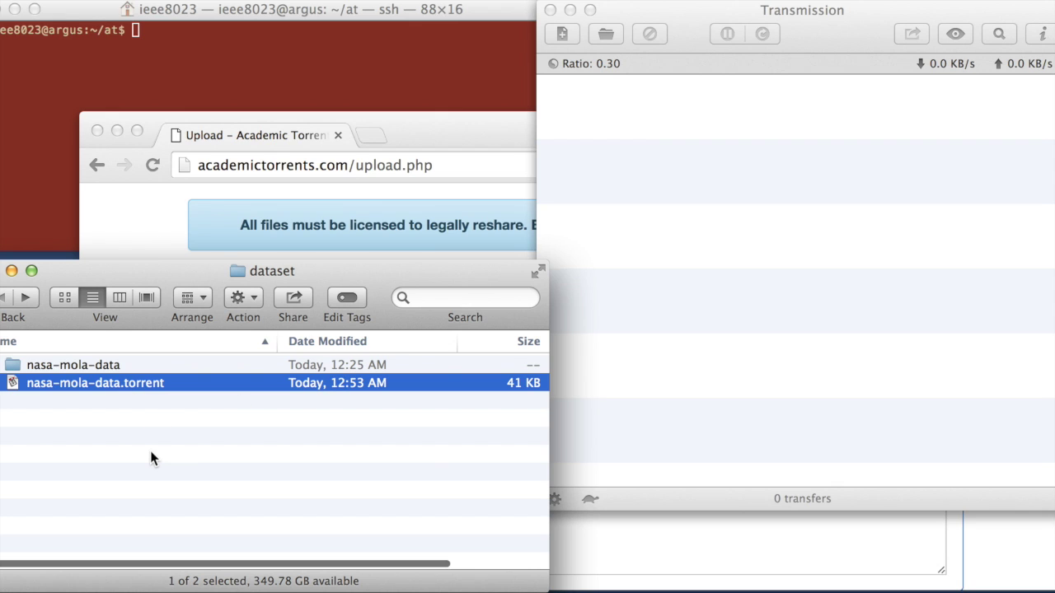
{"action": "left_click", "coordinate": [144, 246]}
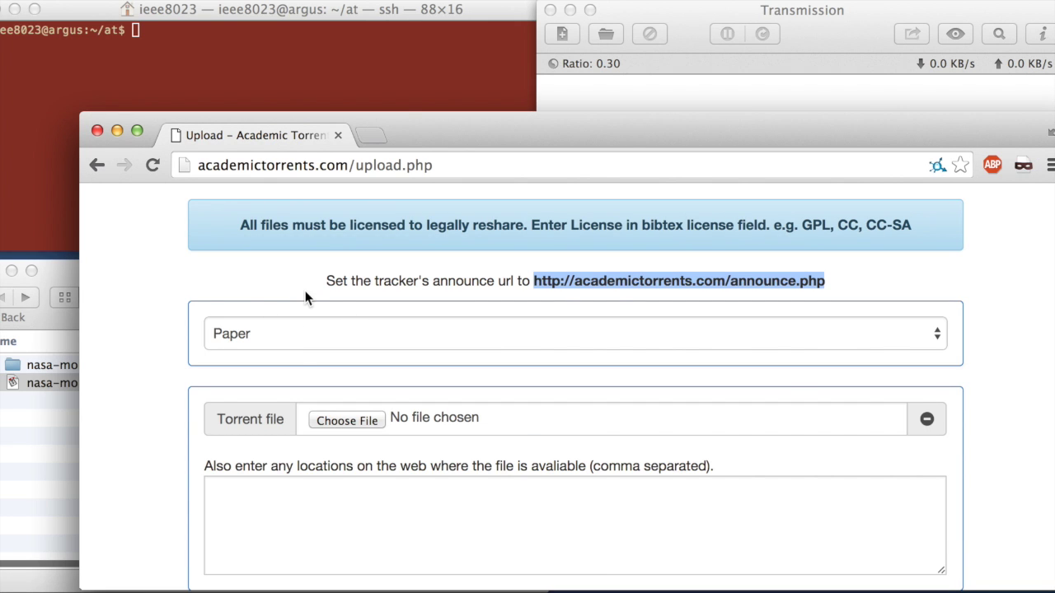
{"action": "left_click", "coordinate": [305, 292]}
- Set the upload type to Dataset and attach nasa-mola-data.torrent as the torrent file
{"action": "scroll", "coordinate": [316, 355], "scroll_direction": "up", "scroll_amount": 1}
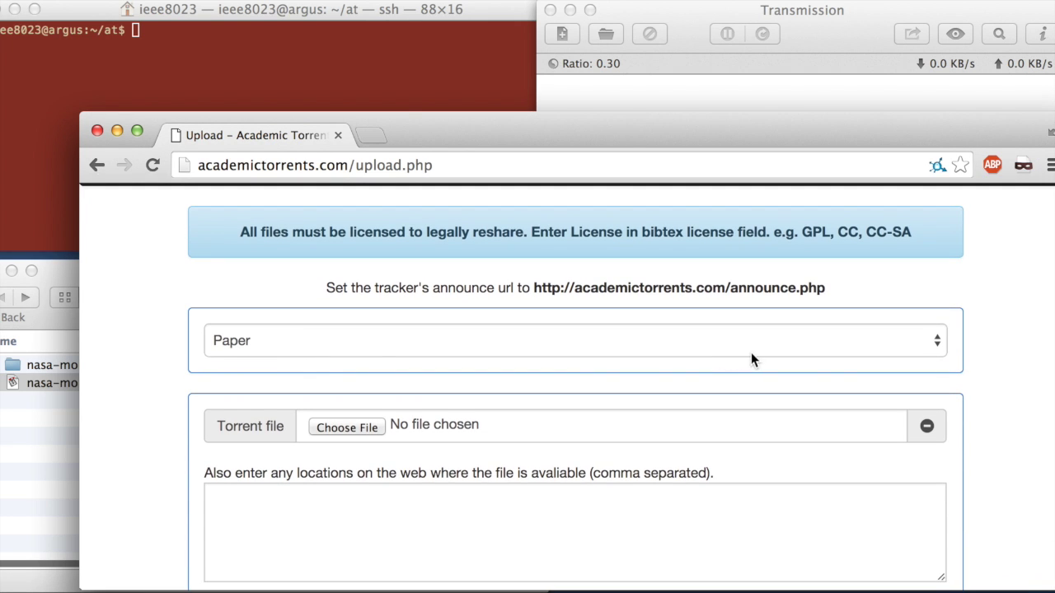
{"action": "left_click", "coordinate": [301, 346]}
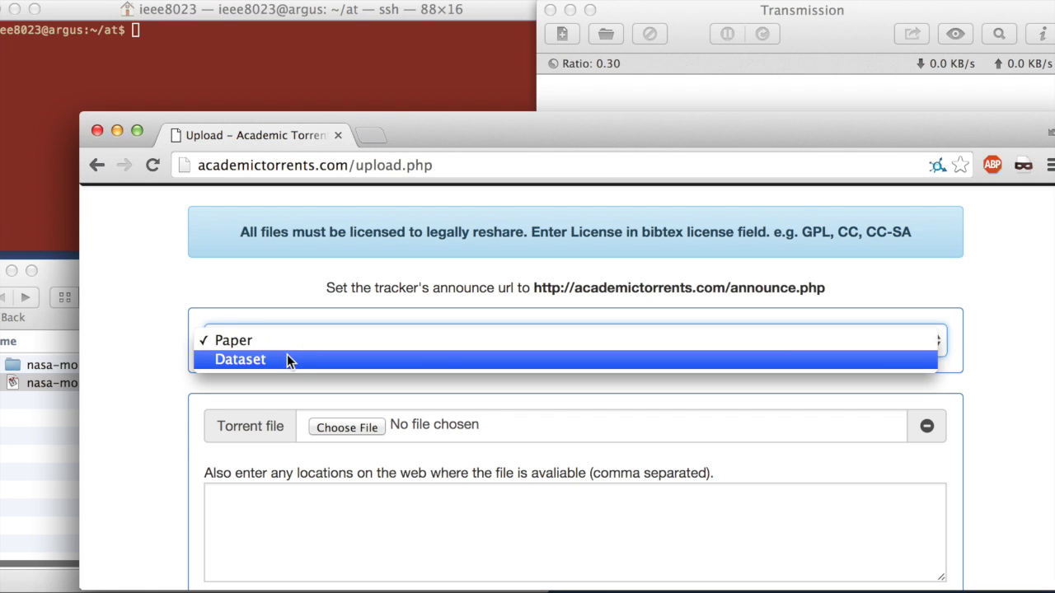
{"action": "left_click", "coordinate": [288, 360]}
{"action": "scroll", "coordinate": [174, 330], "scroll_direction": "down", "scroll_amount": 3}
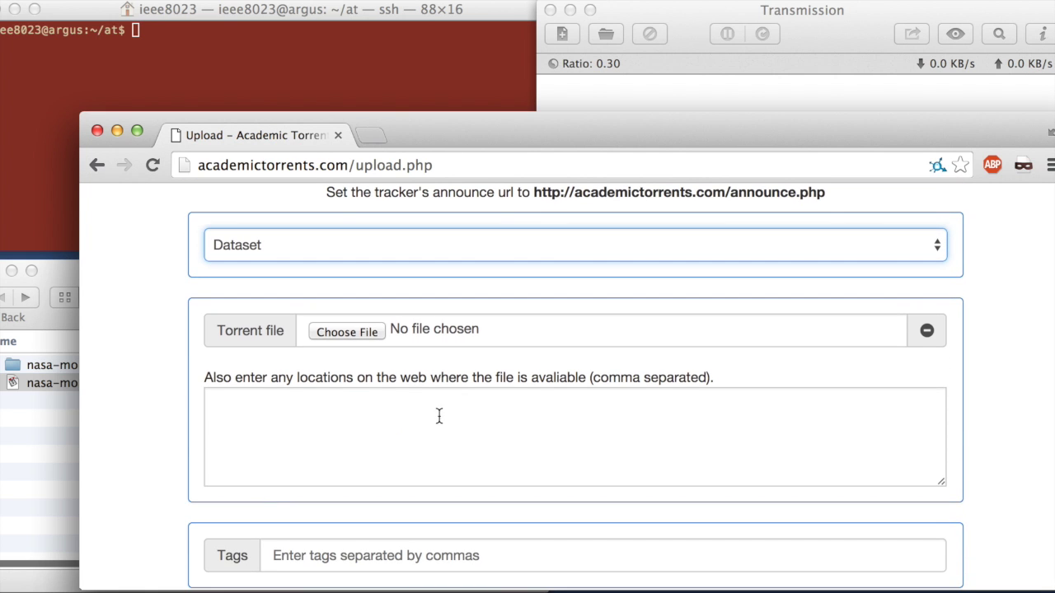
{"action": "left_click", "coordinate": [334, 330]}
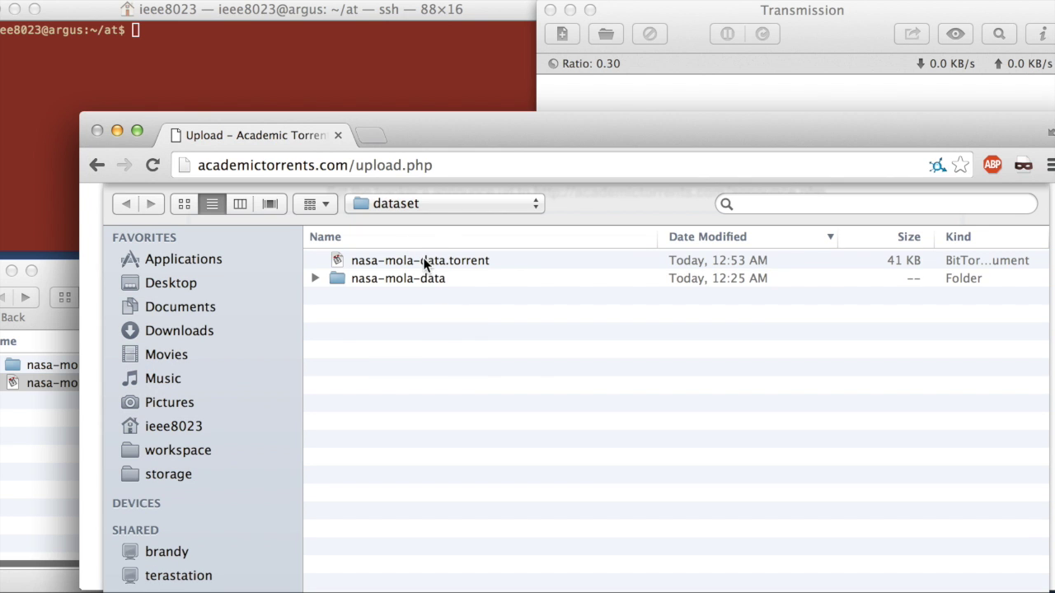
{"action": "left_click", "coordinate": [421, 259]}
{"action": "double_click", "coordinate": [445, 259]}
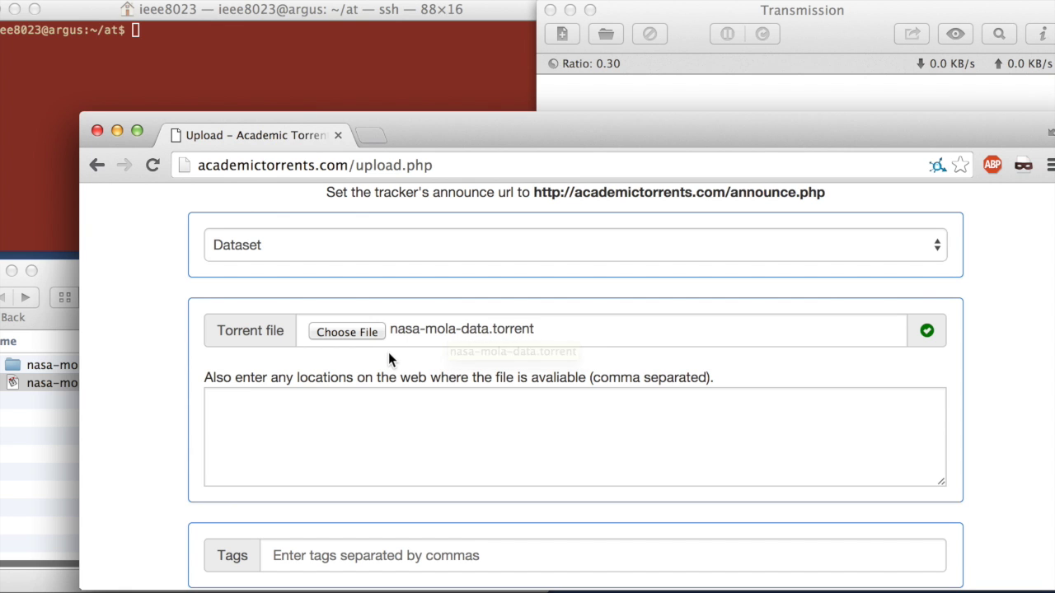
- Title the dataset 'NASA Data Demo' and enter the author's name
{"action": "scroll", "coordinate": [388, 353], "scroll_direction": "down", "scroll_amount": 2}
{"action": "scroll", "coordinate": [203, 346], "scroll_direction": "down", "scroll_amount": 5}
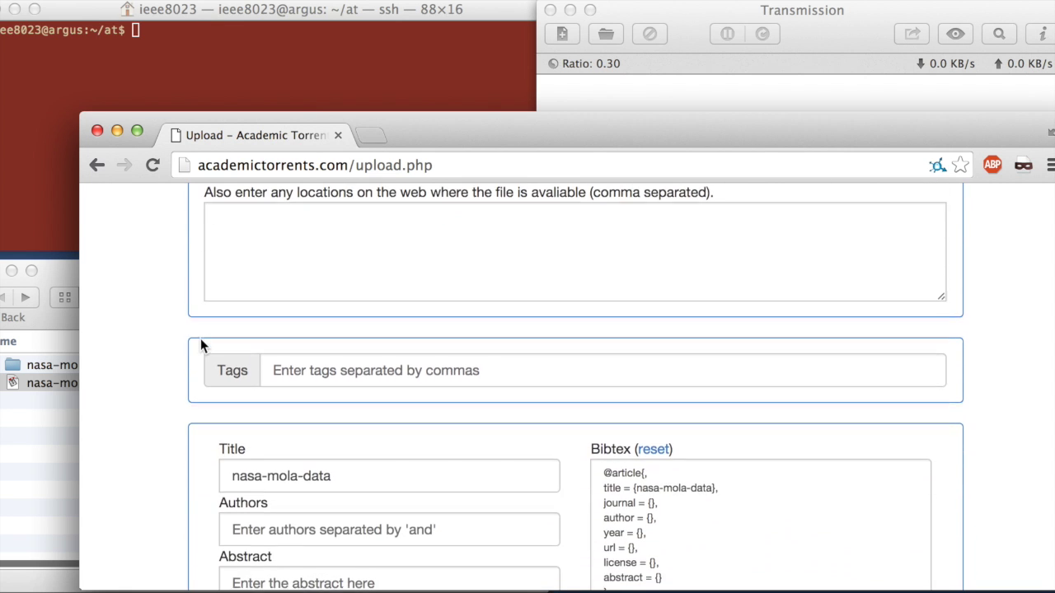
{"action": "scroll", "coordinate": [202, 346], "scroll_direction": "down", "scroll_amount": 2}
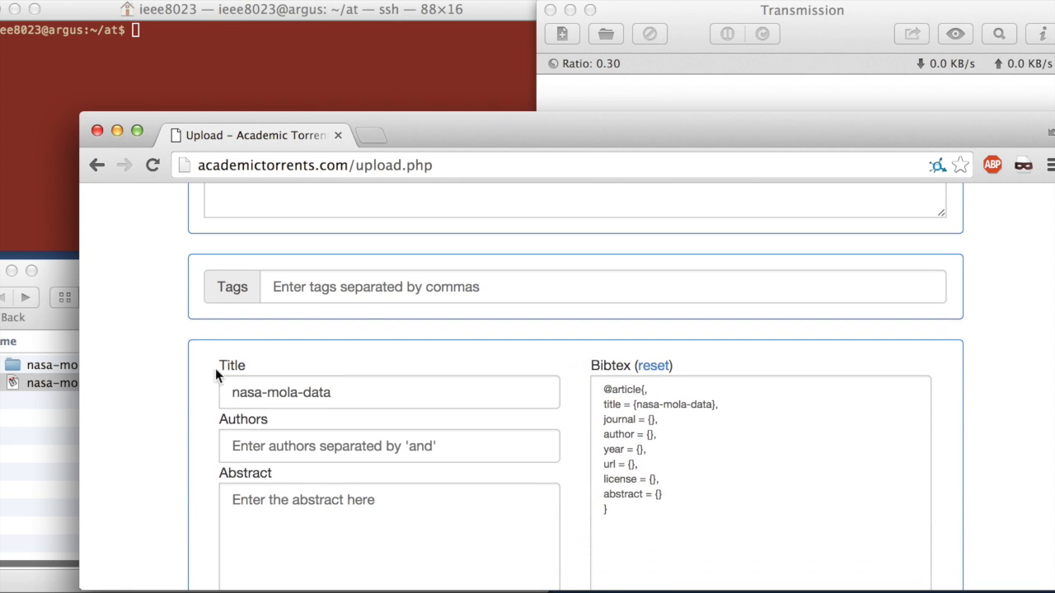
{"action": "triple_click", "coordinate": [280, 395]}
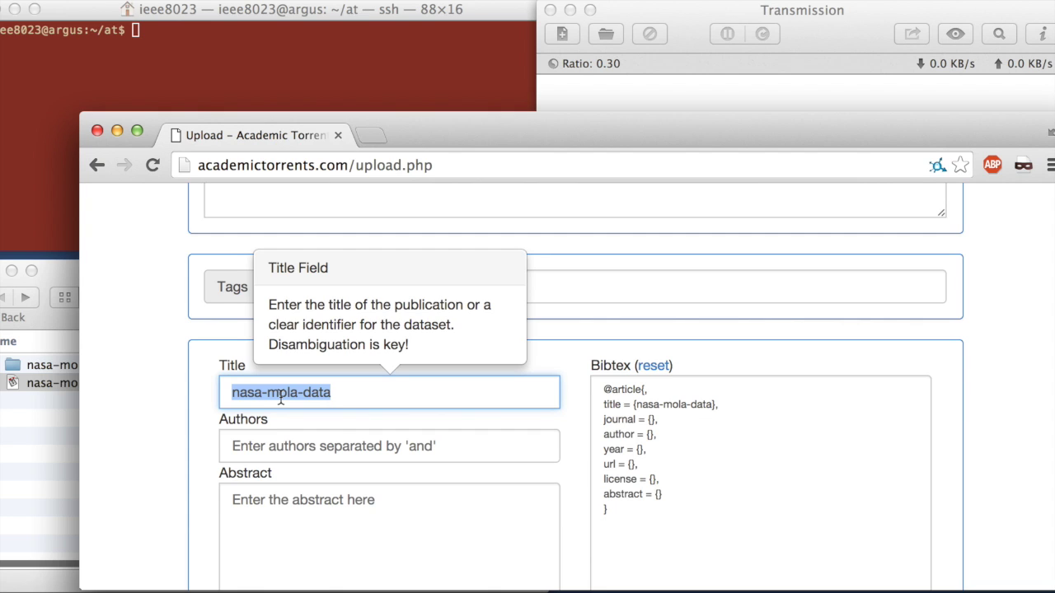
{"action": "type", "text": "NASA"}
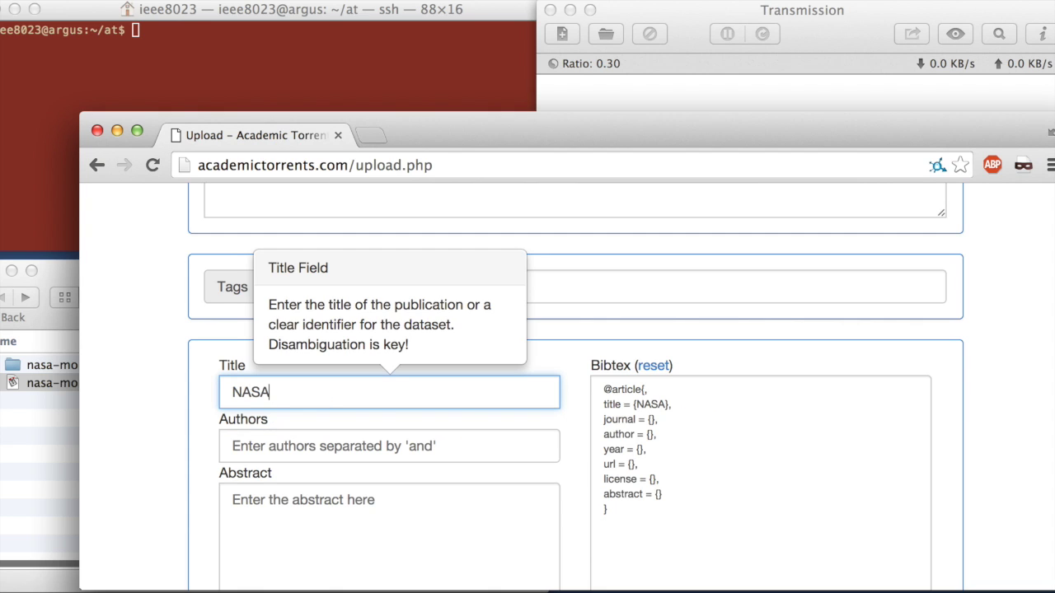
{"action": "type", "text": " Data Demo"}
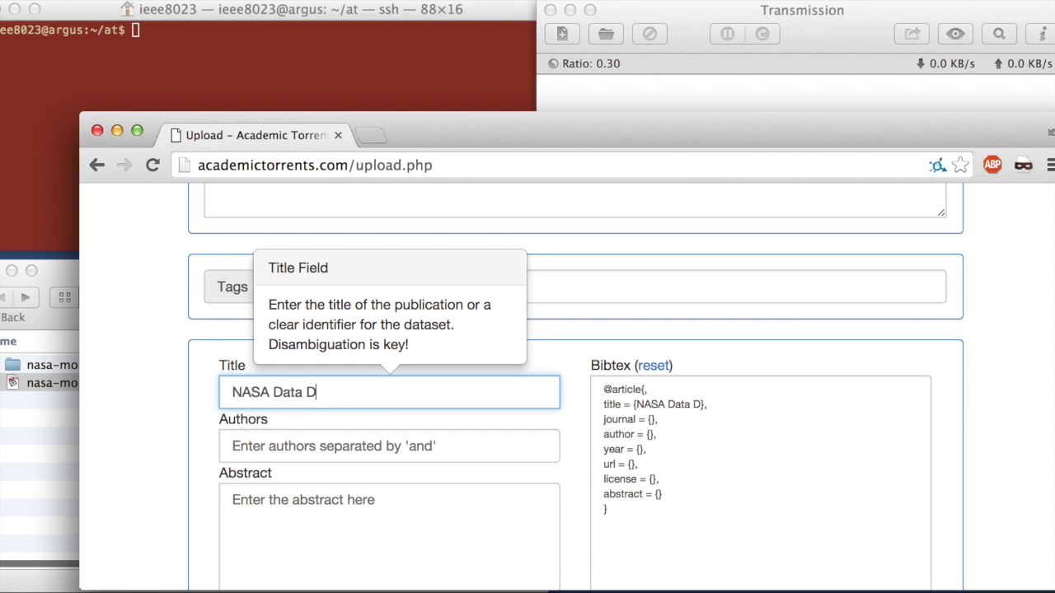
{"action": "left_click", "coordinate": [298, 443]}
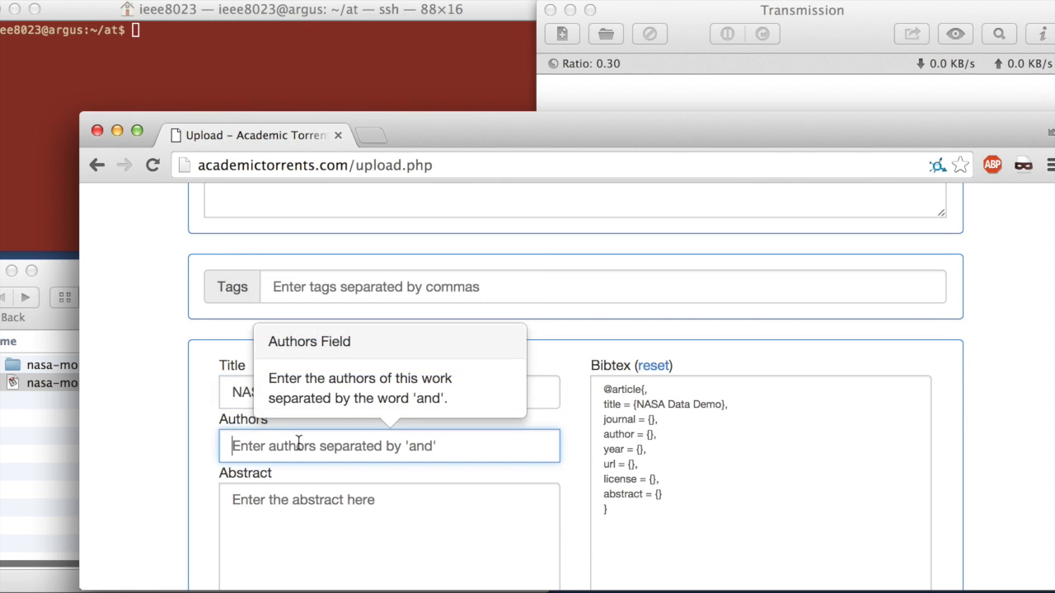
{"action": "type", "text": "Joseph Paul Cohen"}
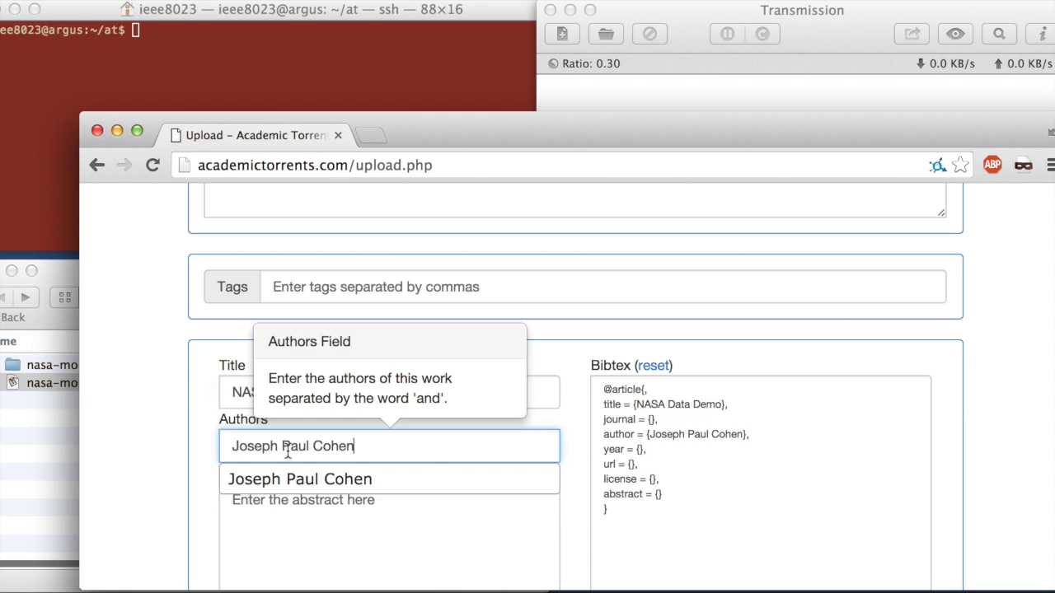
{"action": "left_click", "coordinate": [181, 506]}
- Set the abstract to 'This is data for you!'
{"action": "left_click", "coordinate": [305, 522]}
{"action": "scroll", "coordinate": [305, 522], "scroll_direction": "down", "scroll_amount": 2}
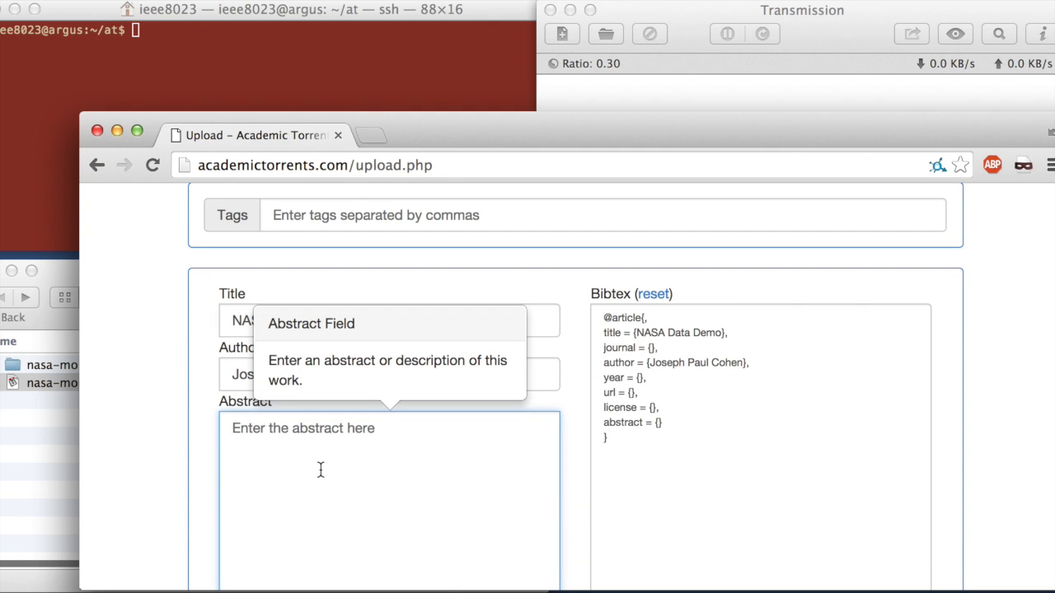
{"action": "type", "text": "This "}
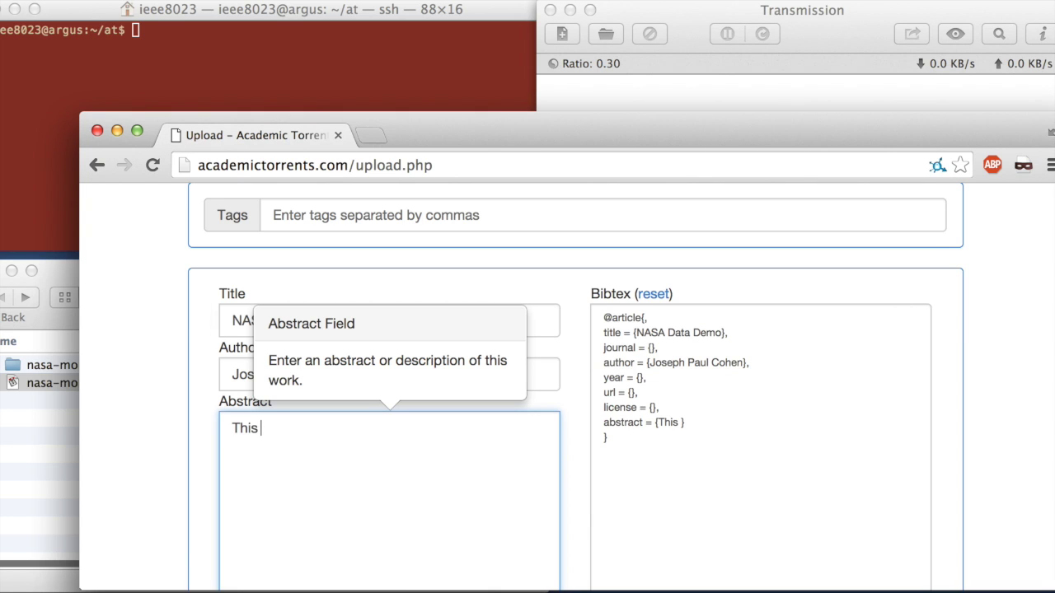
{"action": "type", "text": "is data for you!"}
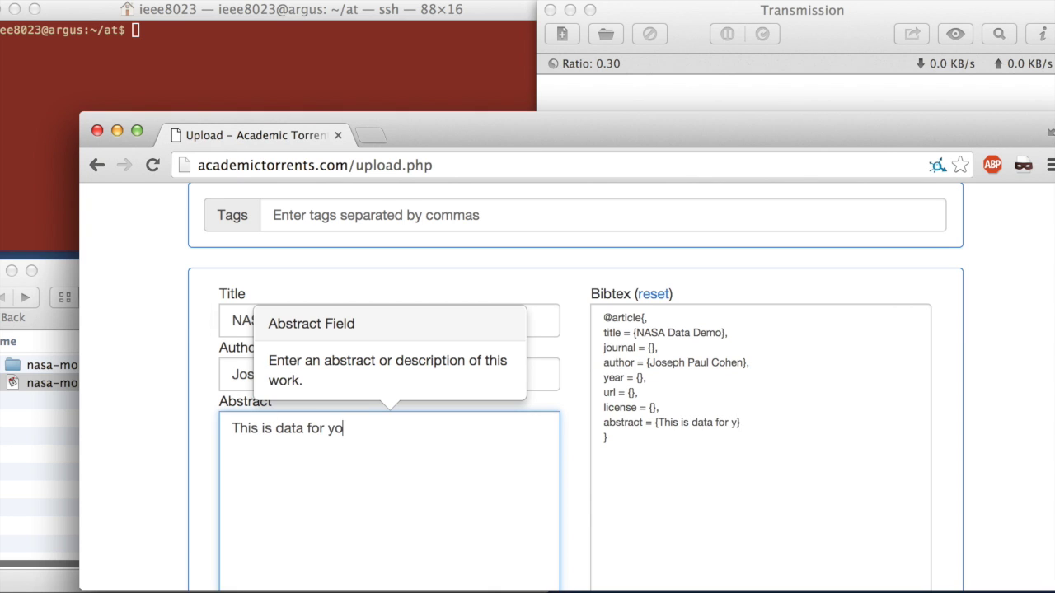
{"action": "left_click", "coordinate": [201, 437]}
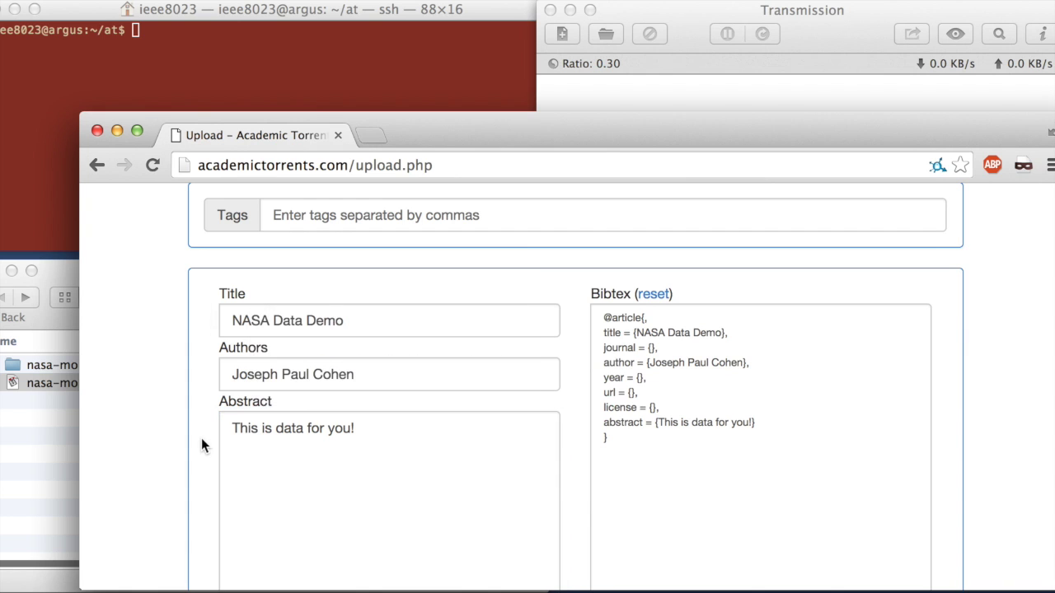
{"action": "scroll", "coordinate": [201, 438], "scroll_direction": "down", "scroll_amount": 5}
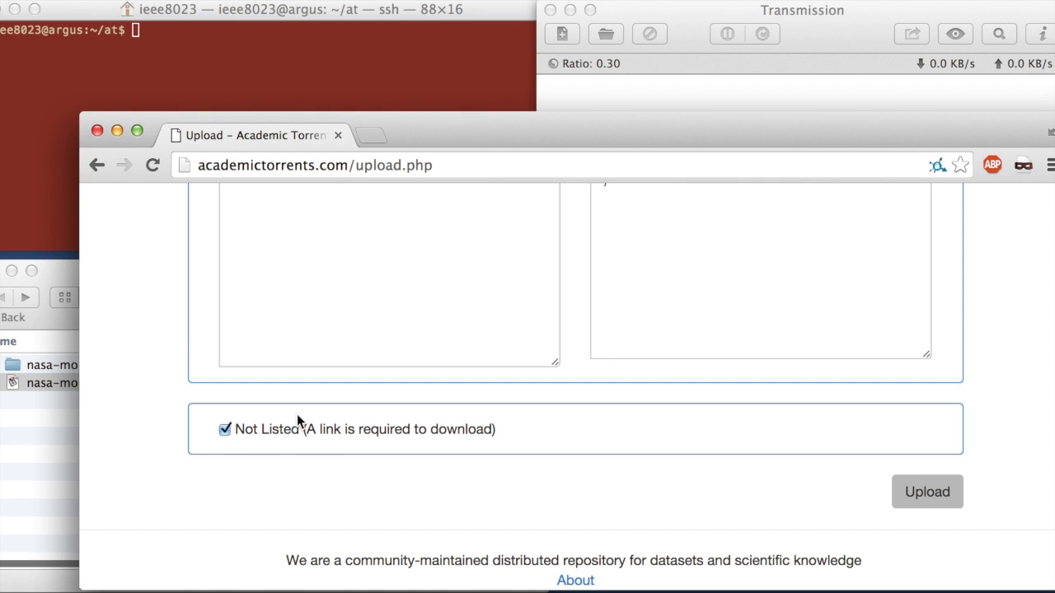
- Submit the NASA Data Demo upload with Not Listed ticked so it stays private
{"action": "scroll", "coordinate": [497, 490], "scroll_direction": "up", "scroll_amount": 4}
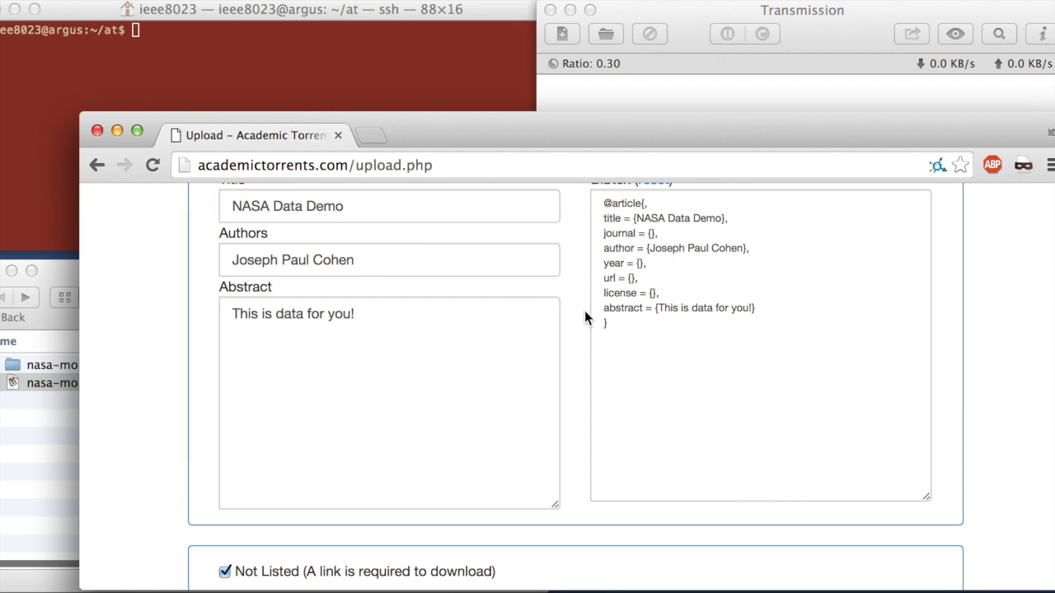
{"action": "scroll", "coordinate": [585, 318], "scroll_direction": "down", "scroll_amount": 2}
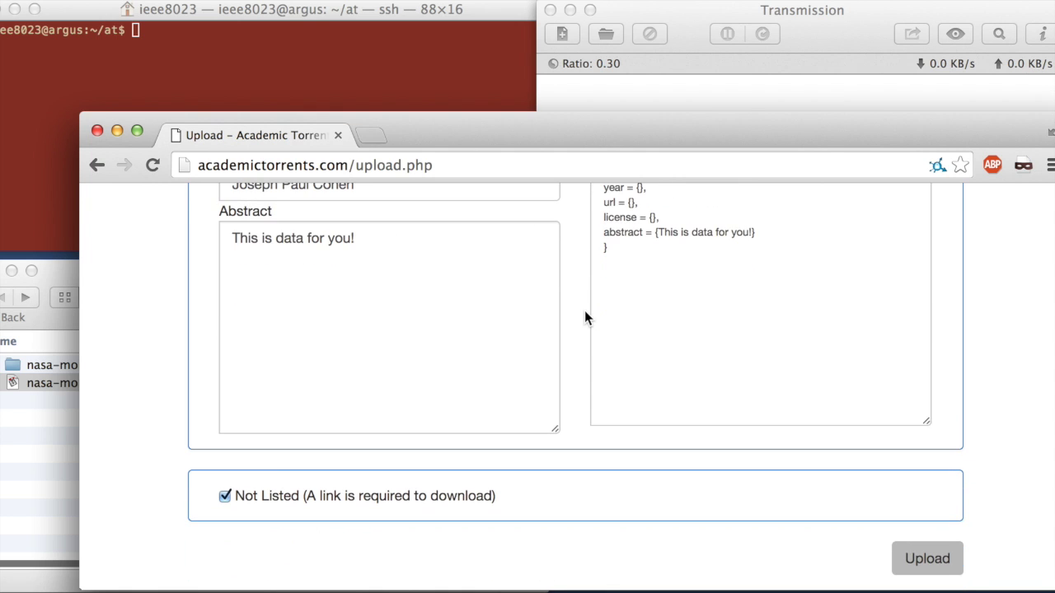
{"action": "scroll", "coordinate": [585, 318], "scroll_direction": "down", "scroll_amount": 1}
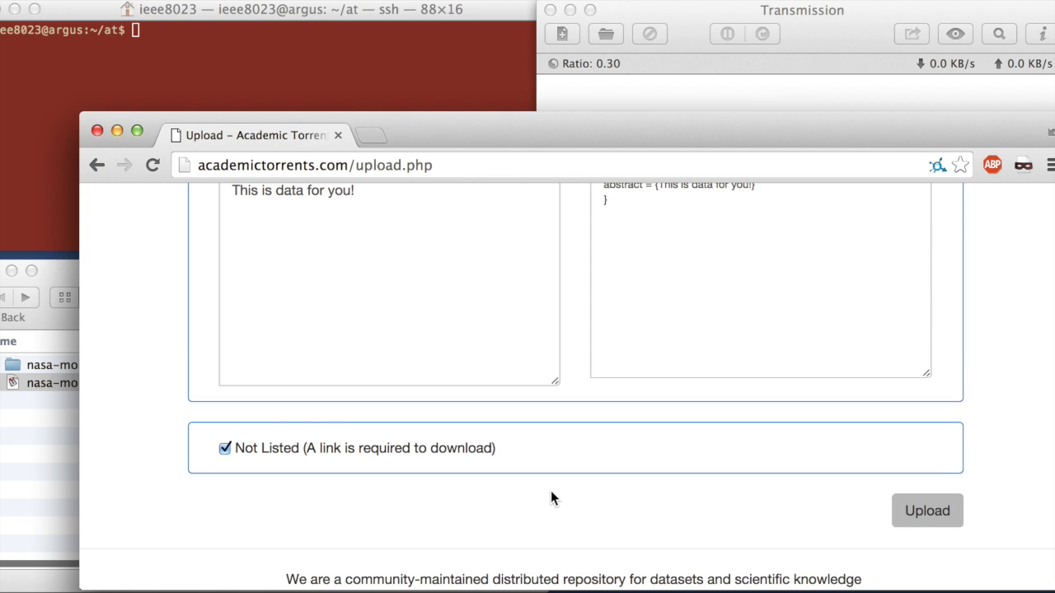
{"action": "left_click", "coordinate": [921, 512]}
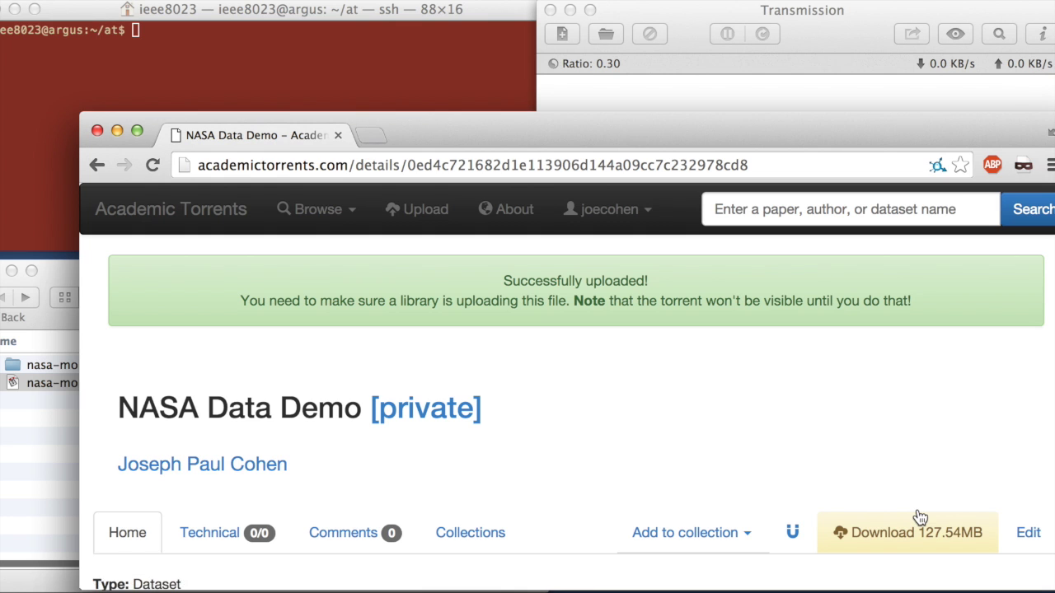
- Download the 127.54MB NASA Data Demo torrent file from its details page, then switch to Transmission
{"action": "scroll", "coordinate": [236, 385], "scroll_direction": "down", "scroll_amount": 10}
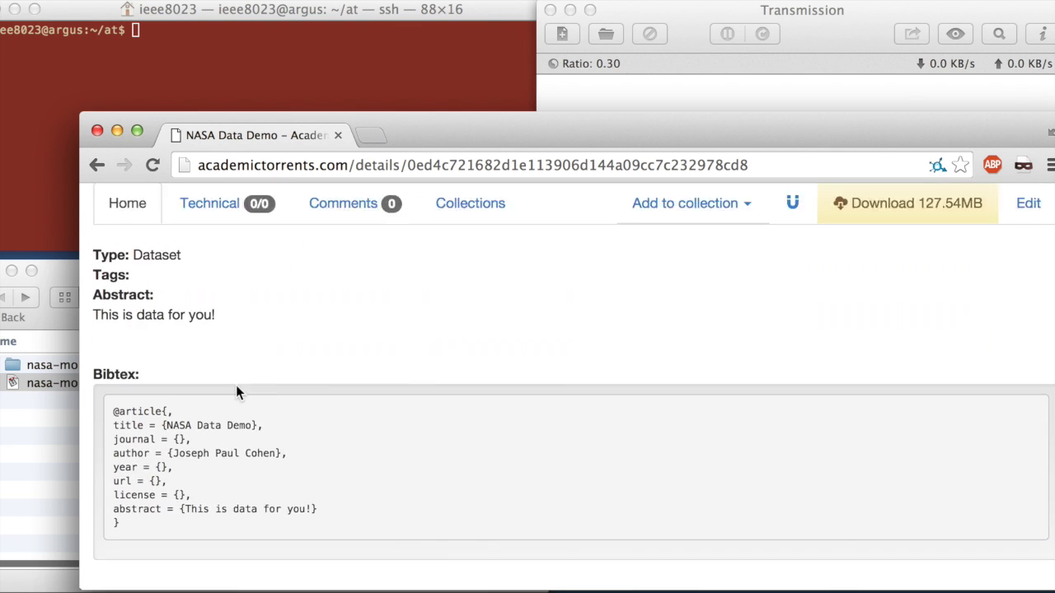
{"action": "scroll", "coordinate": [235, 384], "scroll_direction": "up", "scroll_amount": 6}
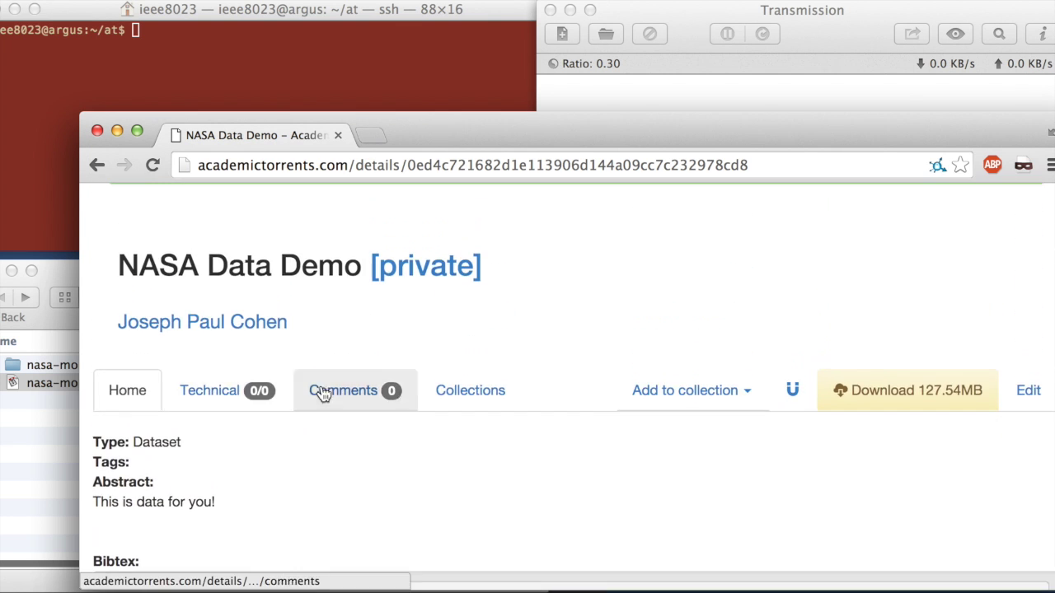
{"action": "left_click", "coordinate": [478, 166]}
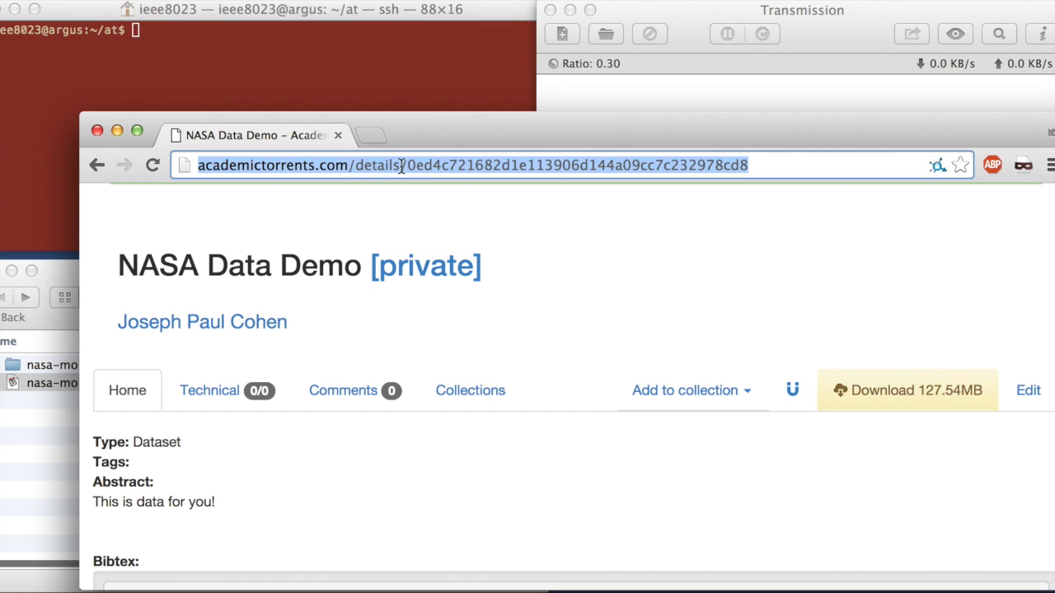
{"action": "left_click", "coordinate": [609, 280]}
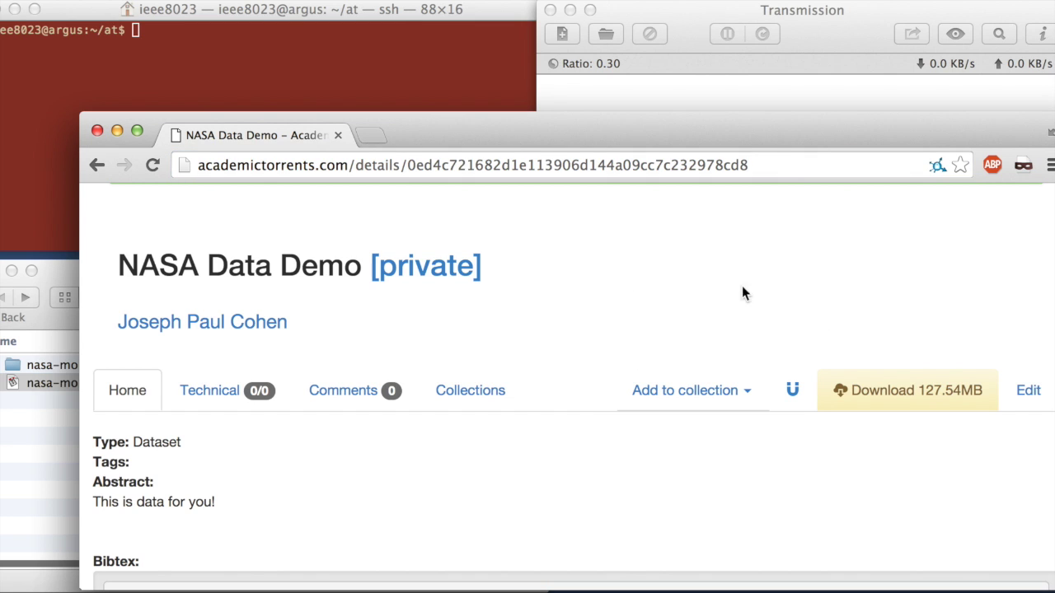
{"action": "mouse_move", "coordinate": [919, 403]}
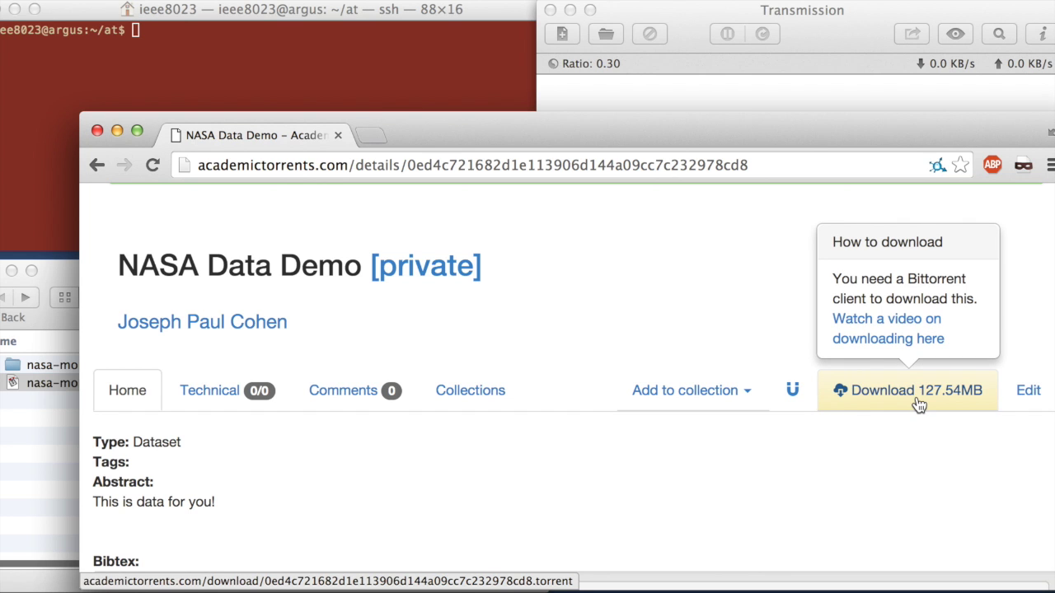
{"action": "left_click", "coordinate": [927, 393]}
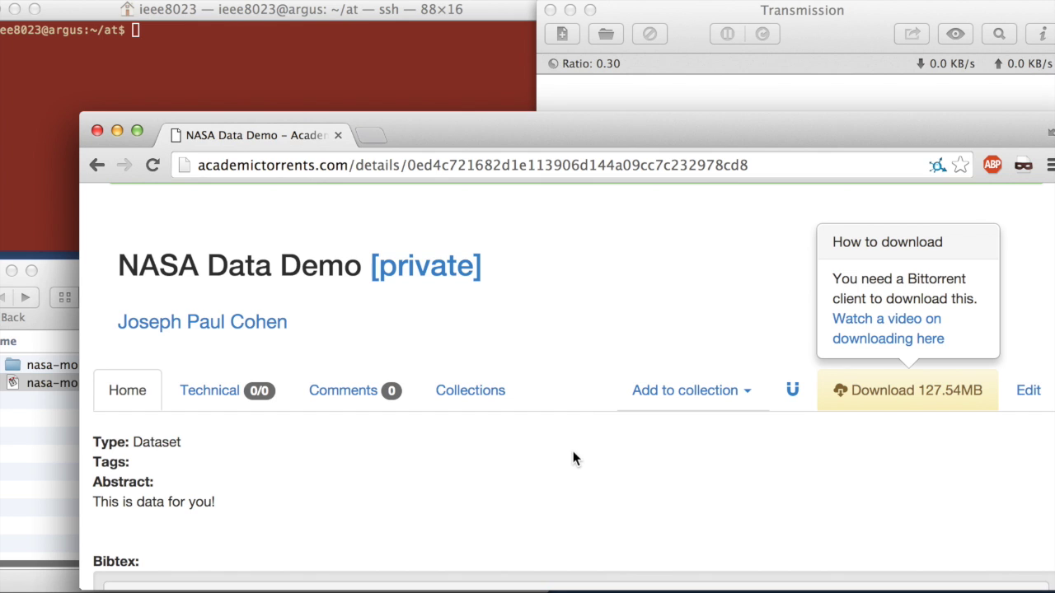
{"action": "scroll", "coordinate": [573, 456], "scroll_direction": "up", "scroll_amount": 1}
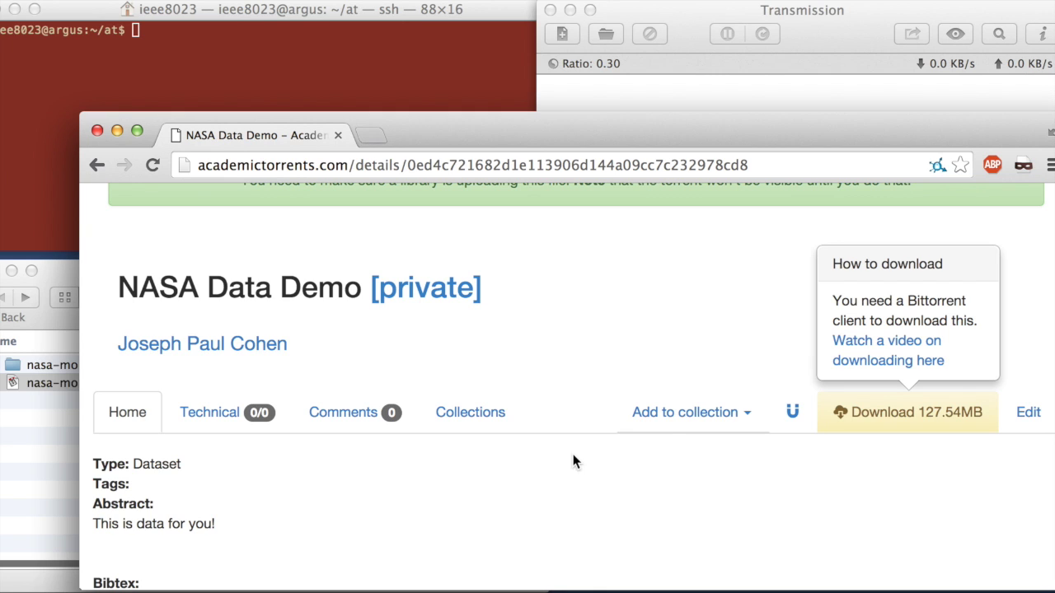
{"action": "left_click", "coordinate": [688, 25]}
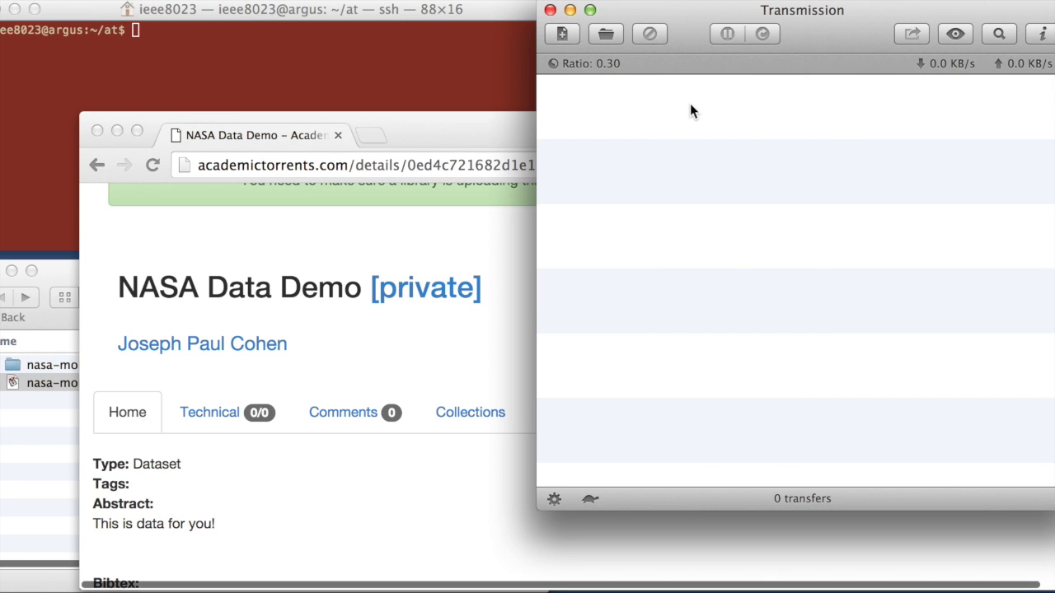
- Open nasa-mola-data.torrent in Transmission and choose a different download folder
{"action": "left_click", "coordinate": [109, 389]}
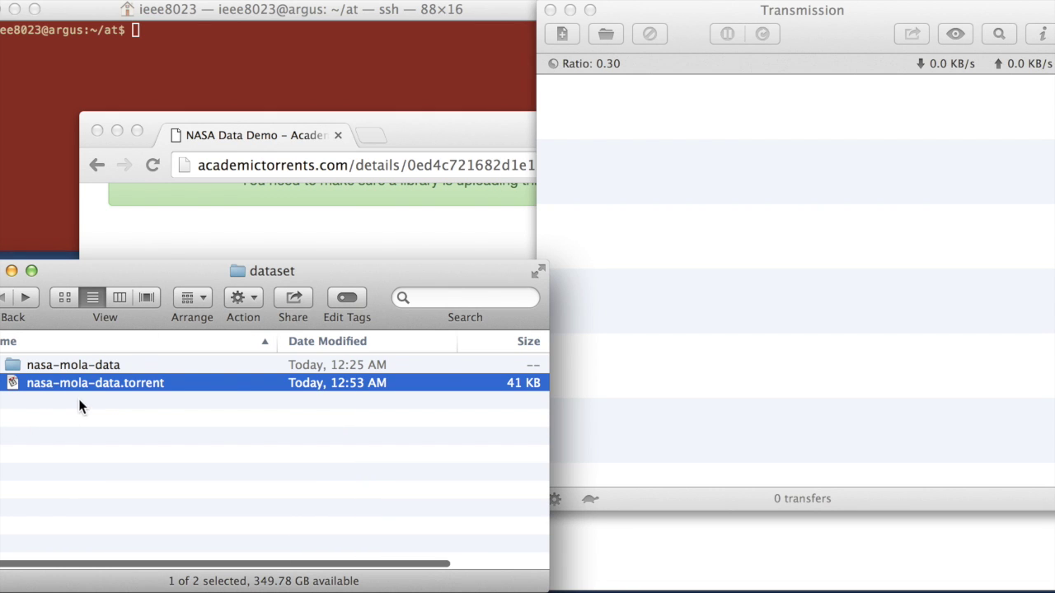
{"action": "double_click", "coordinate": [97, 384]}
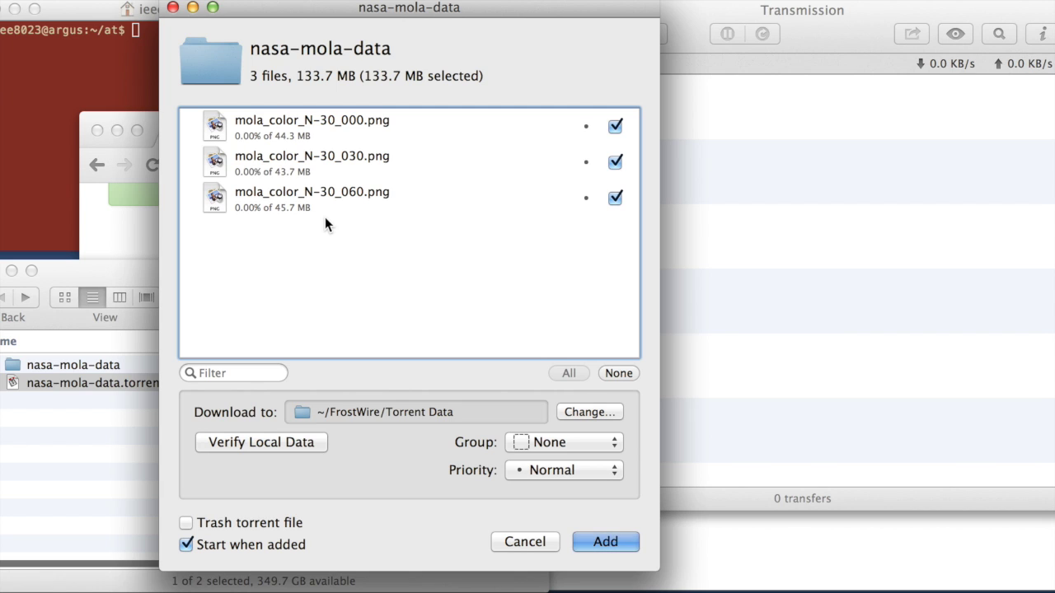
{"action": "left_click", "coordinate": [577, 409]}
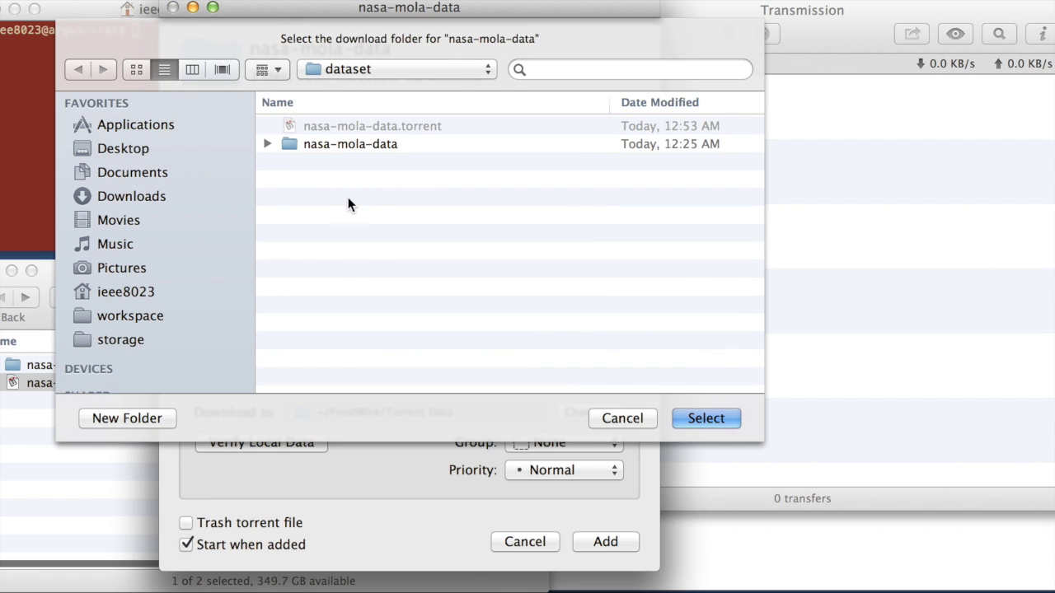
- Point nasa-mola-data at the ~/Desktop/dataset folder, verify the local data, and add it for seeding
{"action": "left_click", "coordinate": [357, 144]}
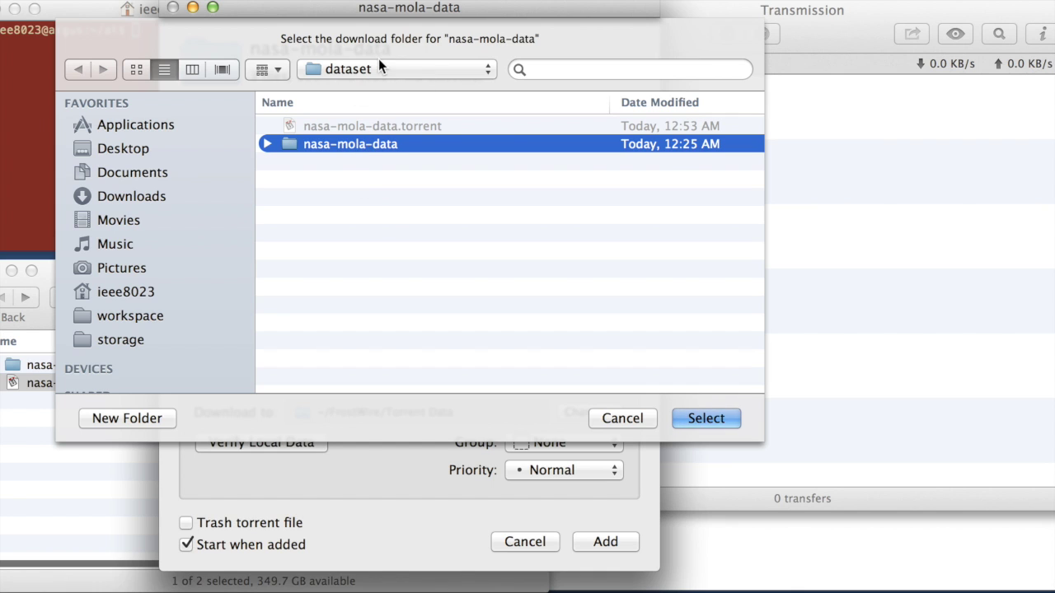
{"action": "left_click", "coordinate": [448, 216]}
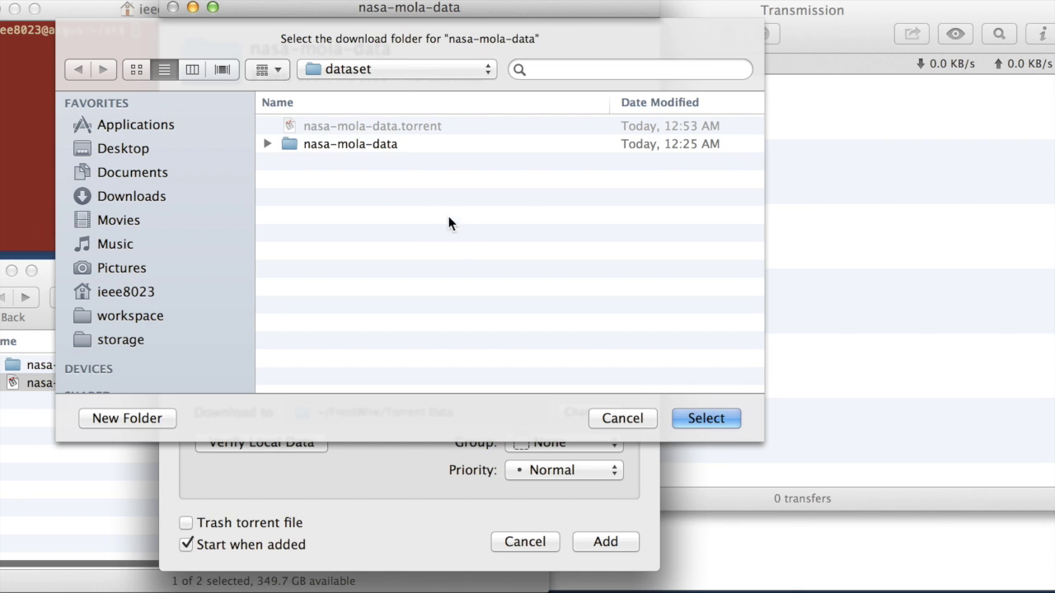
{"action": "left_click", "coordinate": [698, 417]}
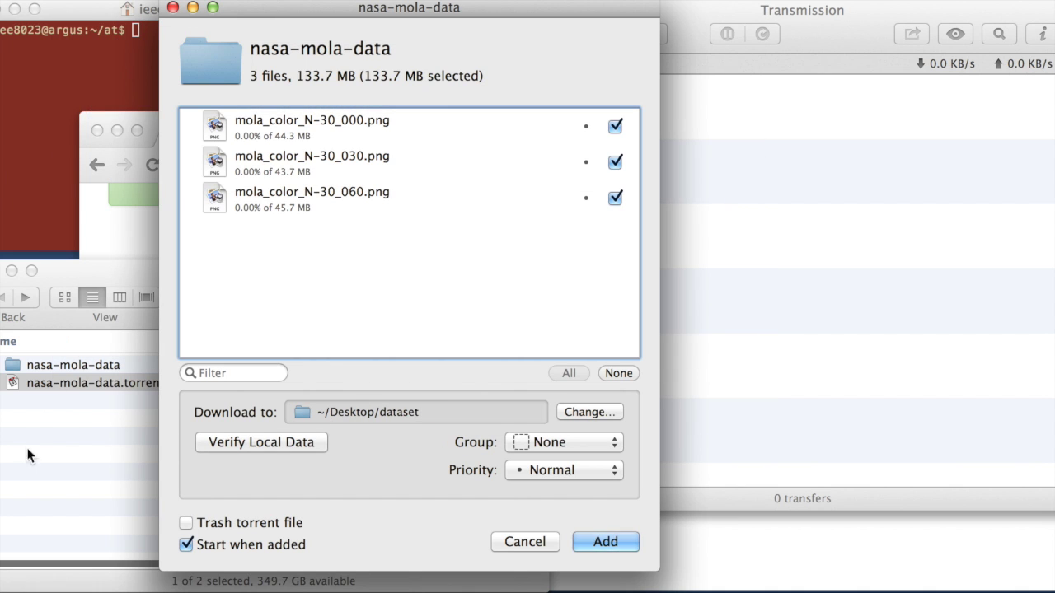
{"action": "left_click", "coordinate": [263, 441]}
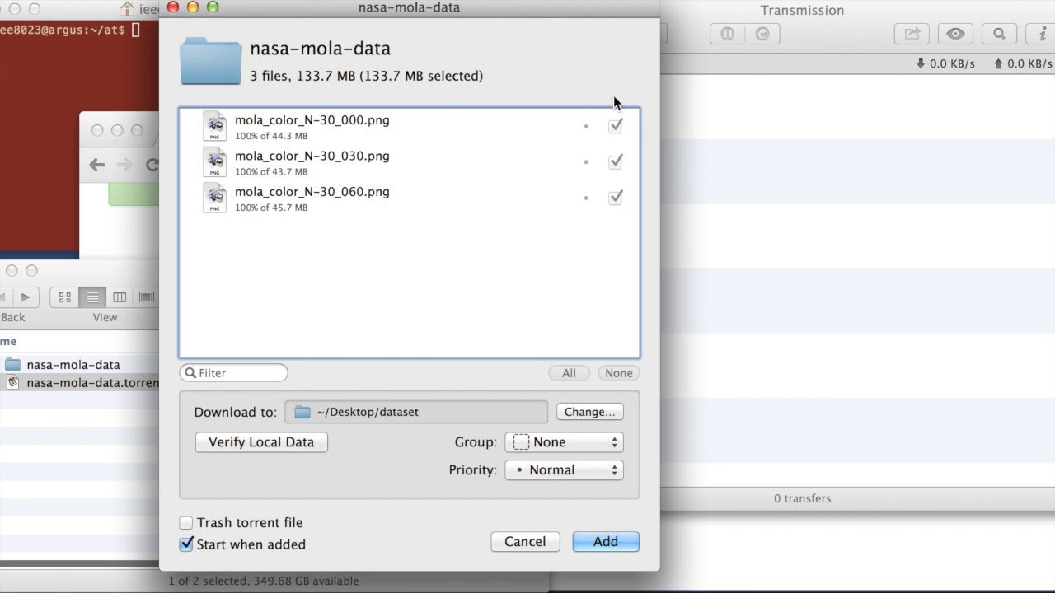
{"action": "left_click", "coordinate": [594, 539]}
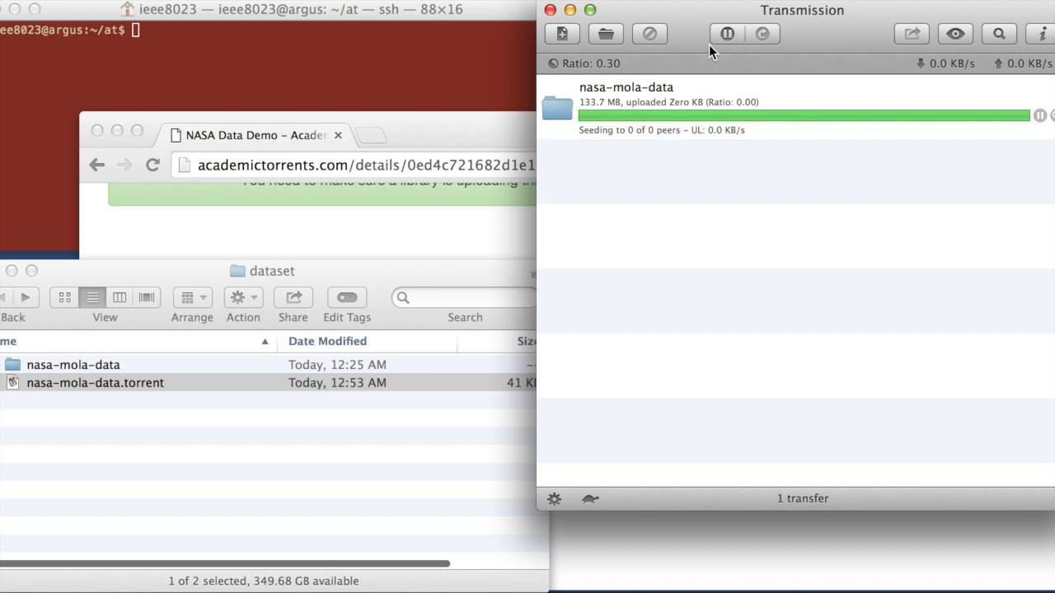
- Select the nasa-mola-data transfer to confirm it is seeding, then bring Terminal forward
{"action": "left_click", "coordinate": [703, 101]}
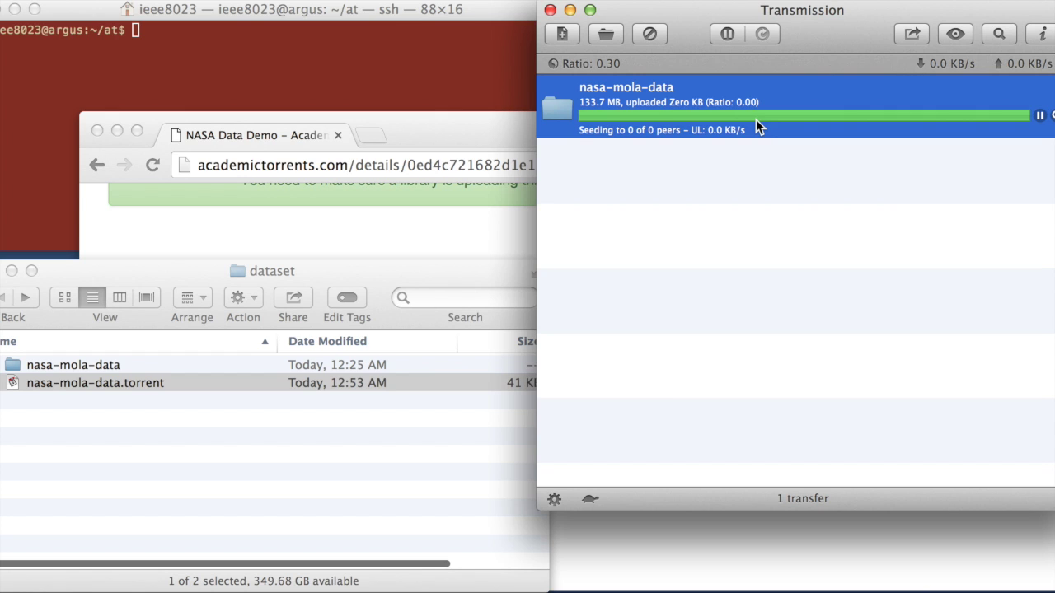
{"action": "left_click", "coordinate": [366, 41]}
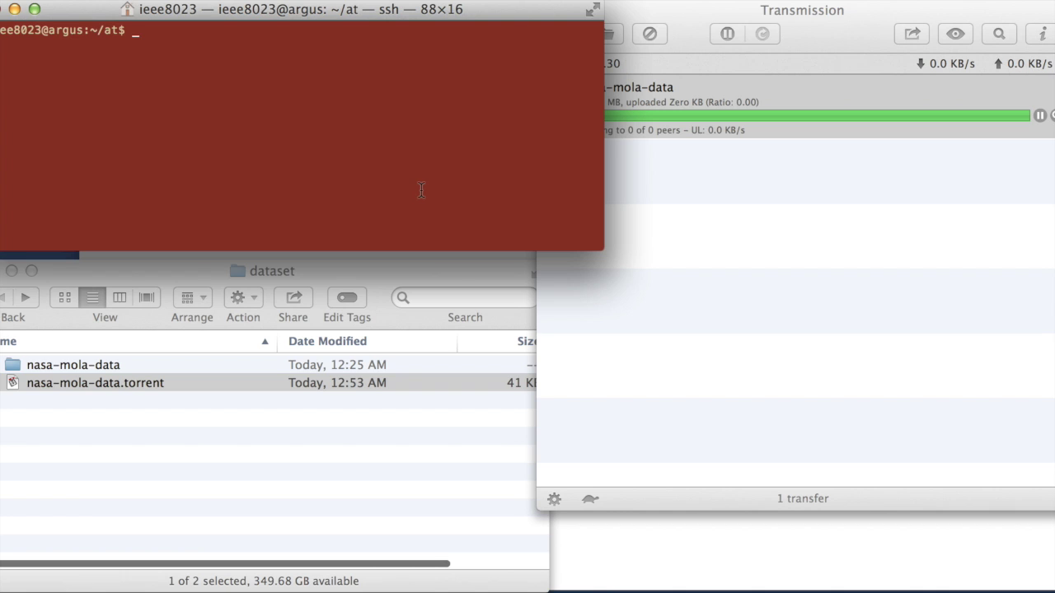
- Run atdown to show its usage, highlight the INFOHASH syntax lines, and return to the NASA Data Demo page
{"action": "type", "text": "atdown"}
{"action": "key", "text": "Return"}
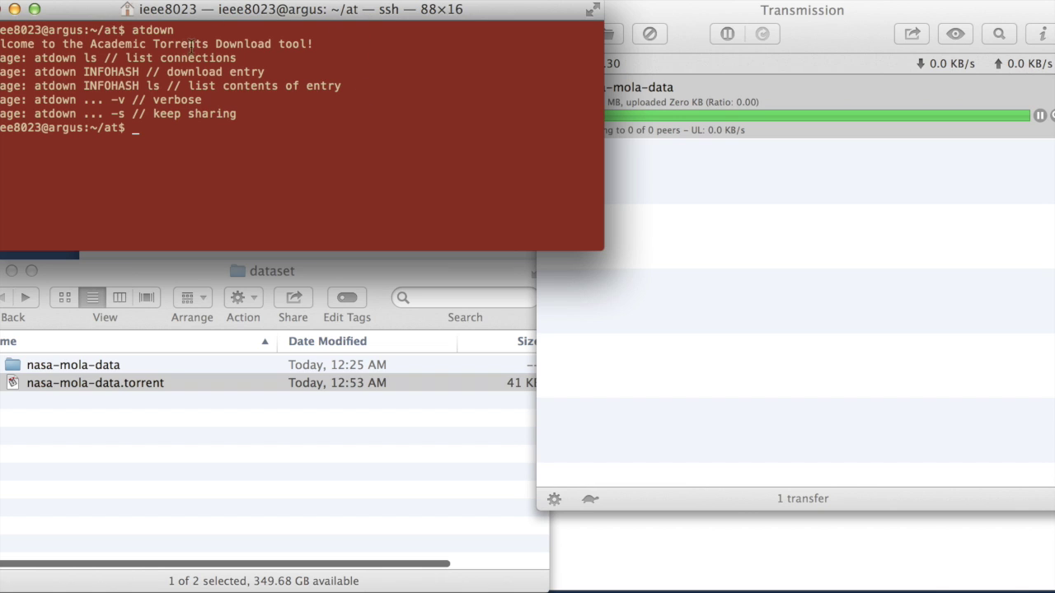
{"action": "left_click_drag", "start_coordinate": [161, 85], "coordinate": [66, 84]}
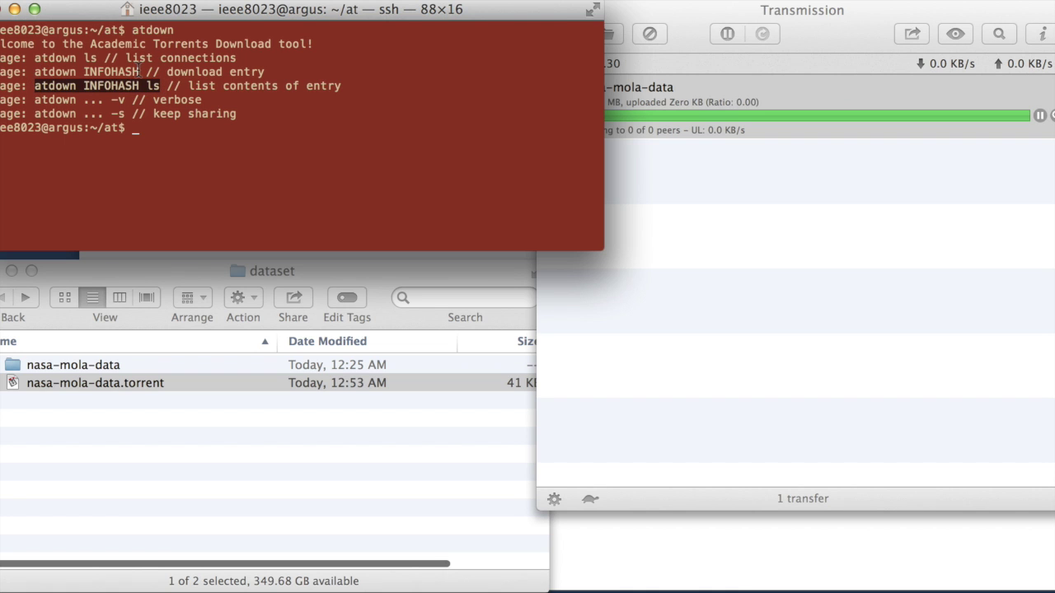
{"action": "left_click_drag", "start_coordinate": [139, 72], "coordinate": [66, 70]}
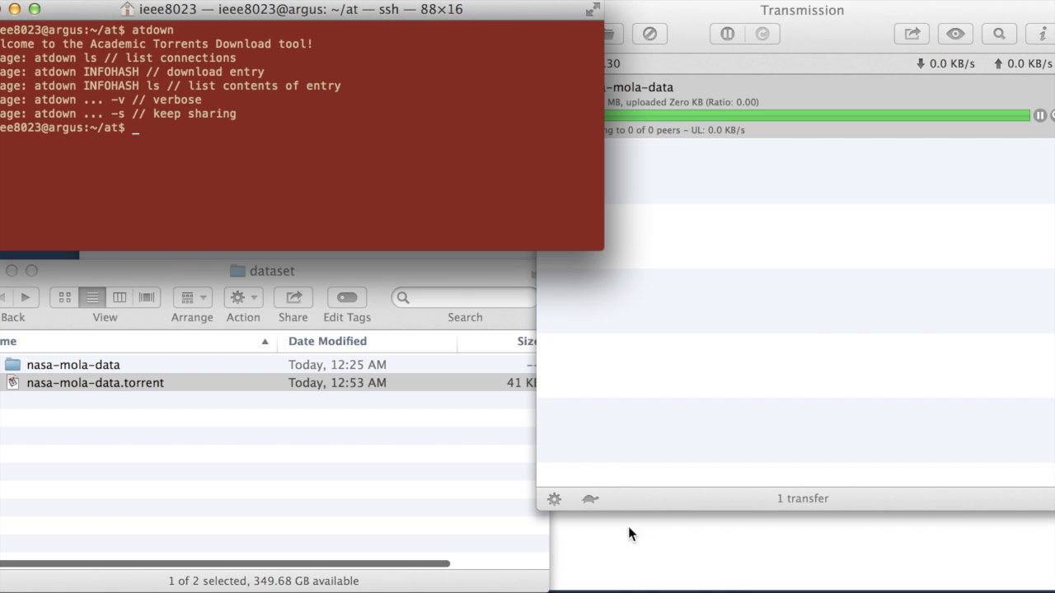
{"action": "key", "text": "super+Tab"}
{"action": "scroll", "coordinate": [506, 371], "scroll_direction": "up", "scroll_amount": 3}
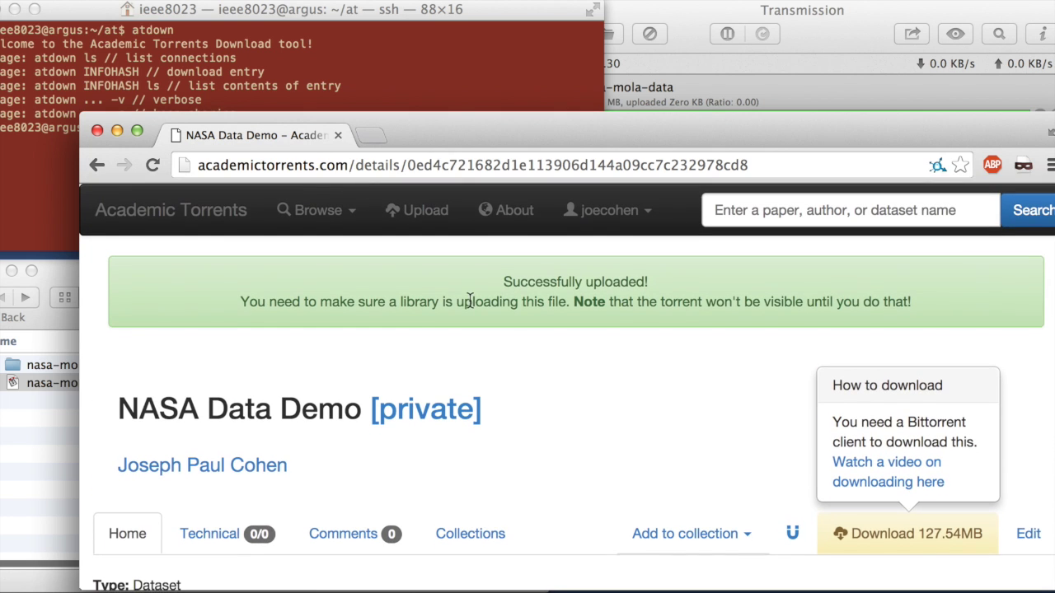
- Reload the NASA Data Demo page from its address bar
{"action": "left_click", "coordinate": [508, 165]}
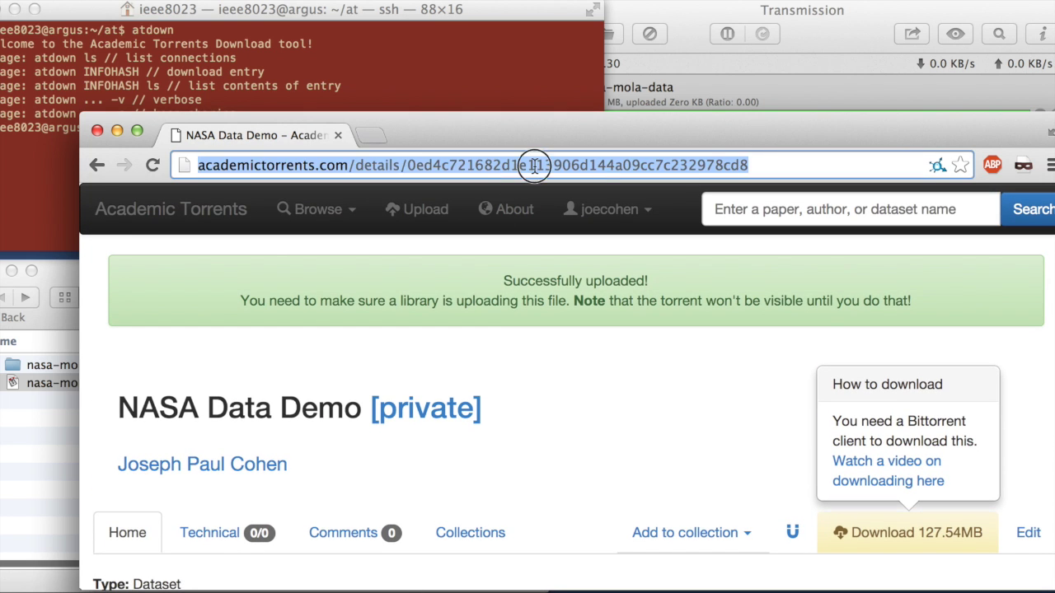
{"action": "key", "text": "Return"}
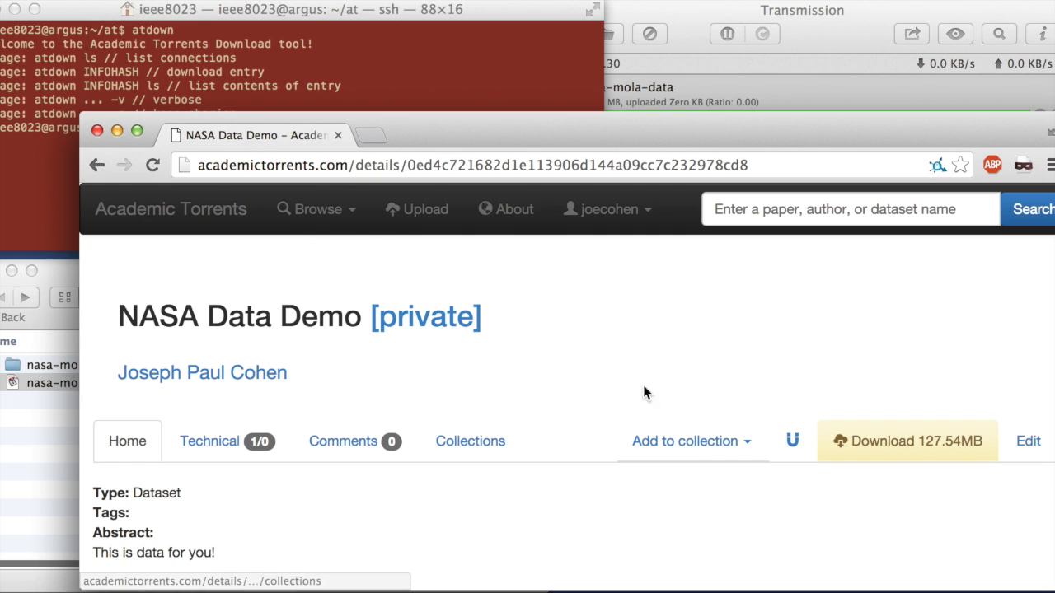
{"action": "scroll", "coordinate": [496, 294], "scroll_direction": "down", "scroll_amount": 5}
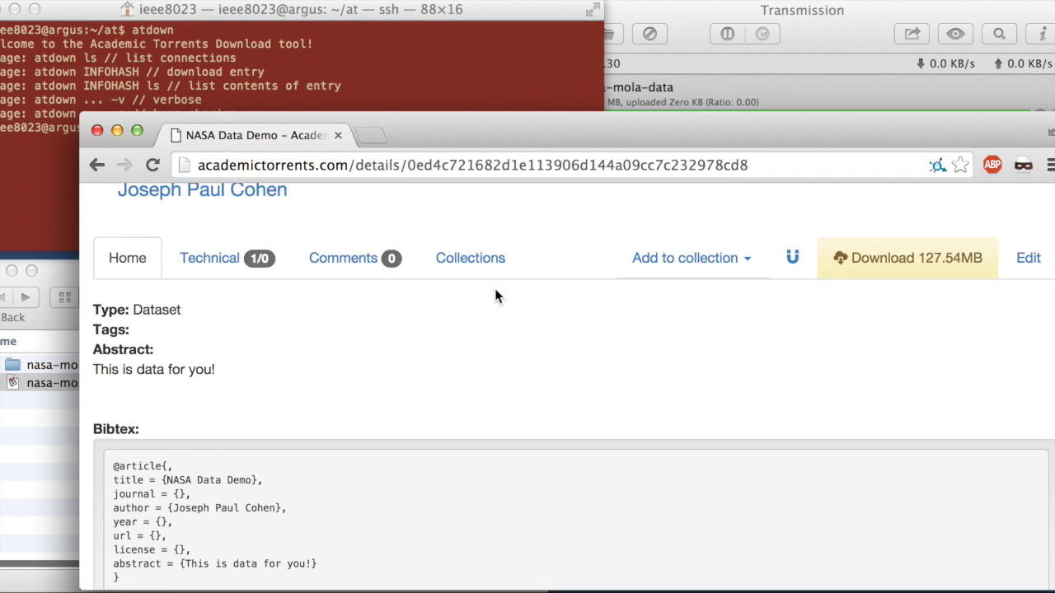
{"action": "scroll", "coordinate": [495, 297], "scroll_direction": "up", "scroll_amount": 5}
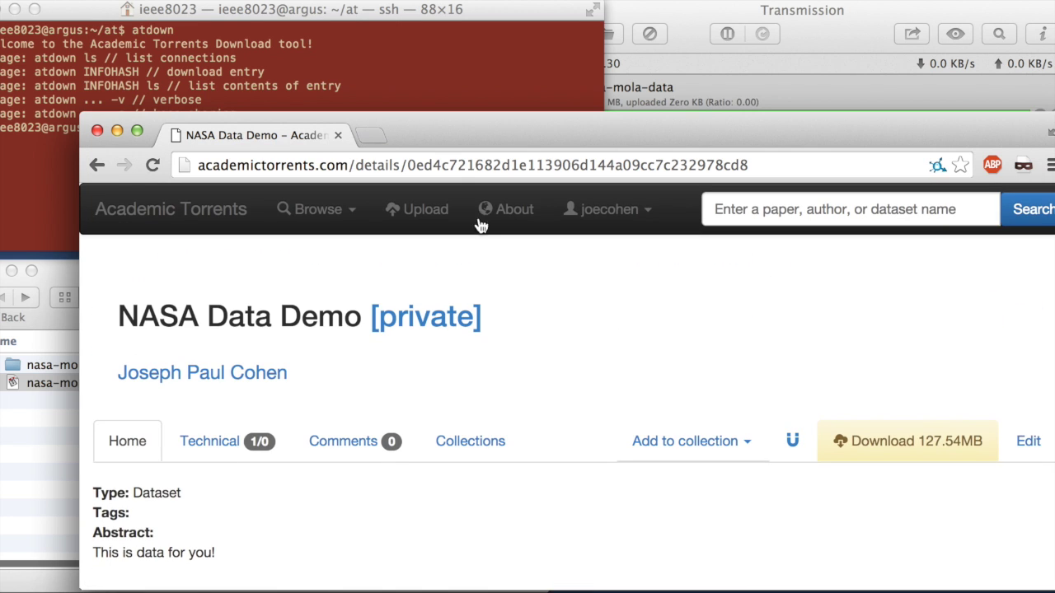
- Select the info hash in the page URL, then open the Technical details page
{"action": "double_click", "coordinate": [476, 168]}
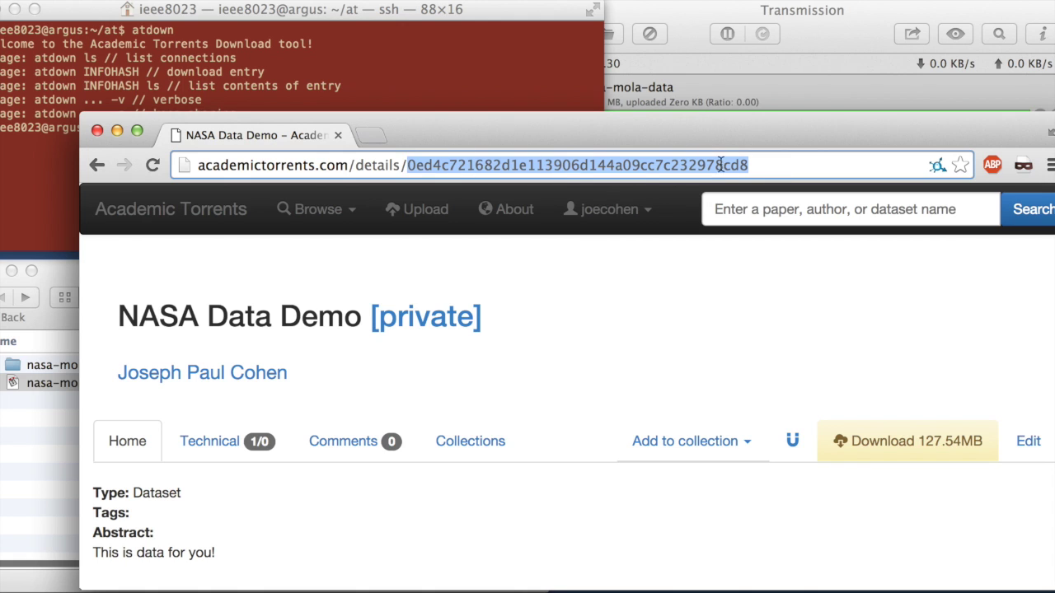
{"action": "left_click", "coordinate": [683, 295]}
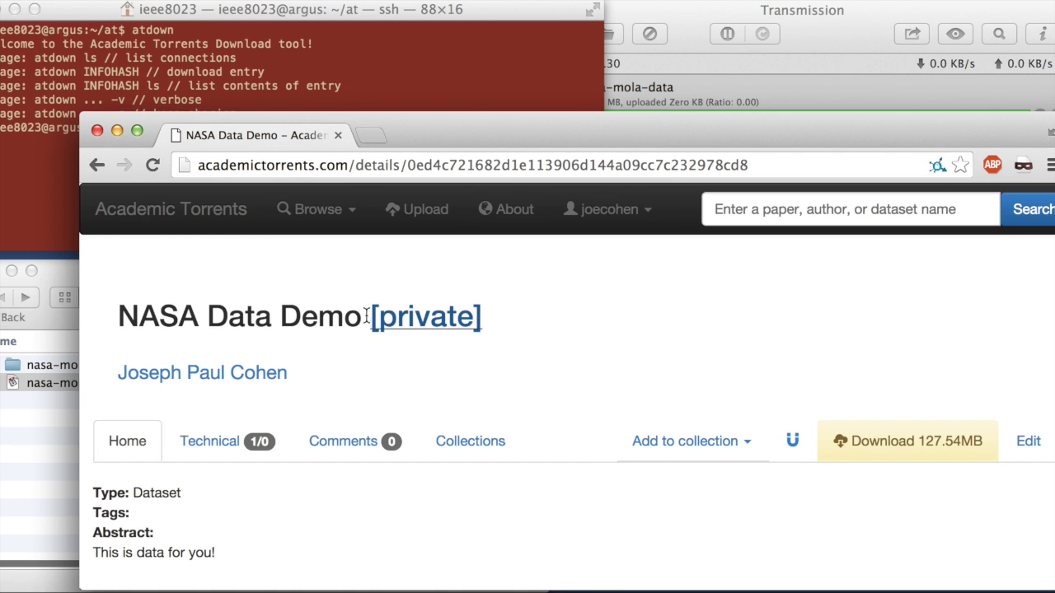
{"action": "left_click", "coordinate": [213, 445]}
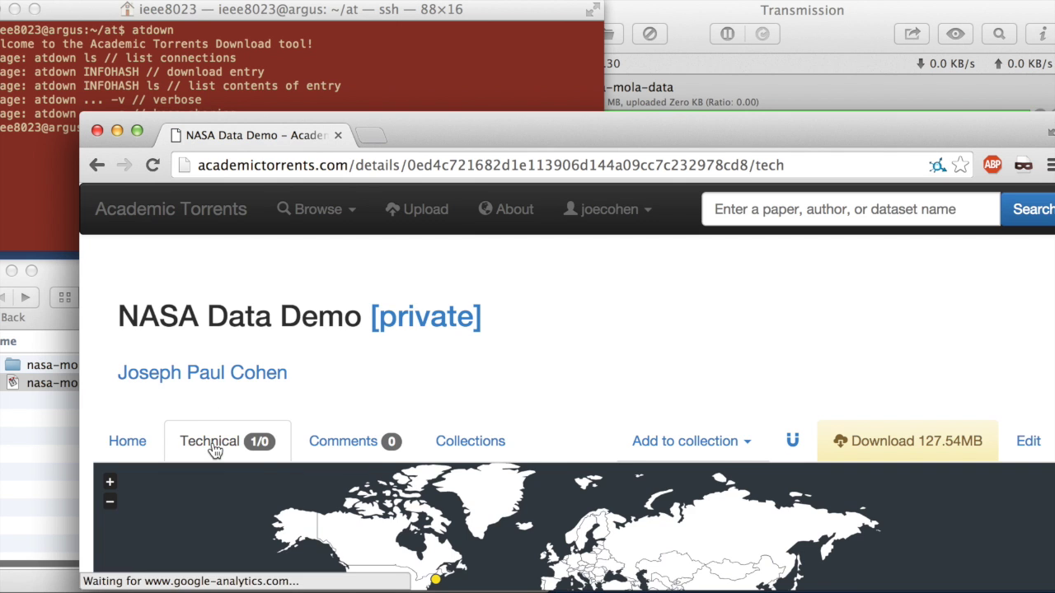
- Copy the Info hash value from the Technical page and return to Terminal
{"action": "scroll", "coordinate": [290, 395], "scroll_direction": "down", "scroll_amount": 10}
{"action": "scroll", "coordinate": [290, 395], "scroll_direction": "down", "scroll_amount": 3}
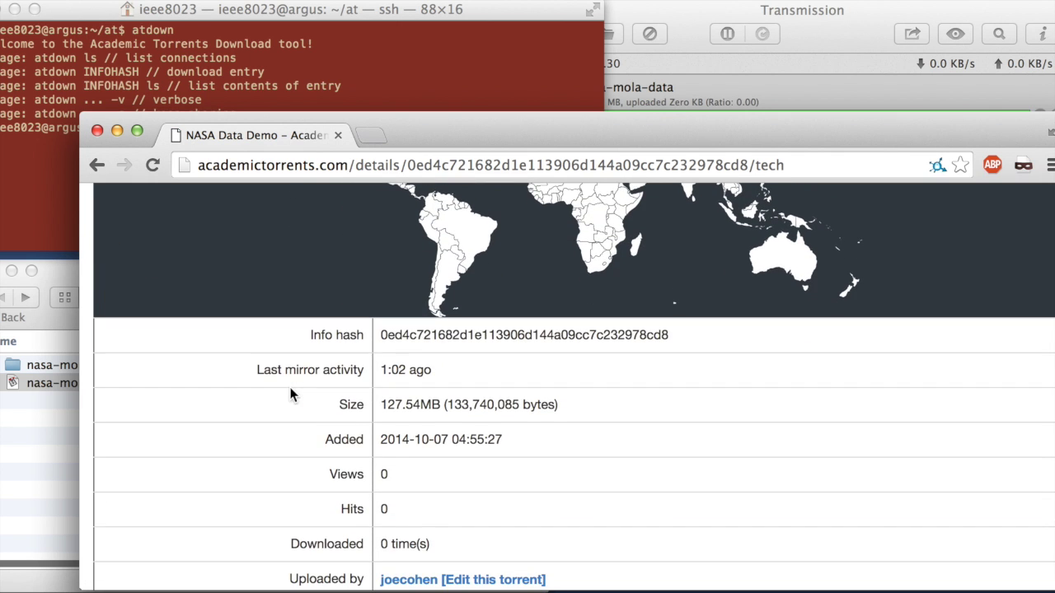
{"action": "double_click", "coordinate": [425, 344]}
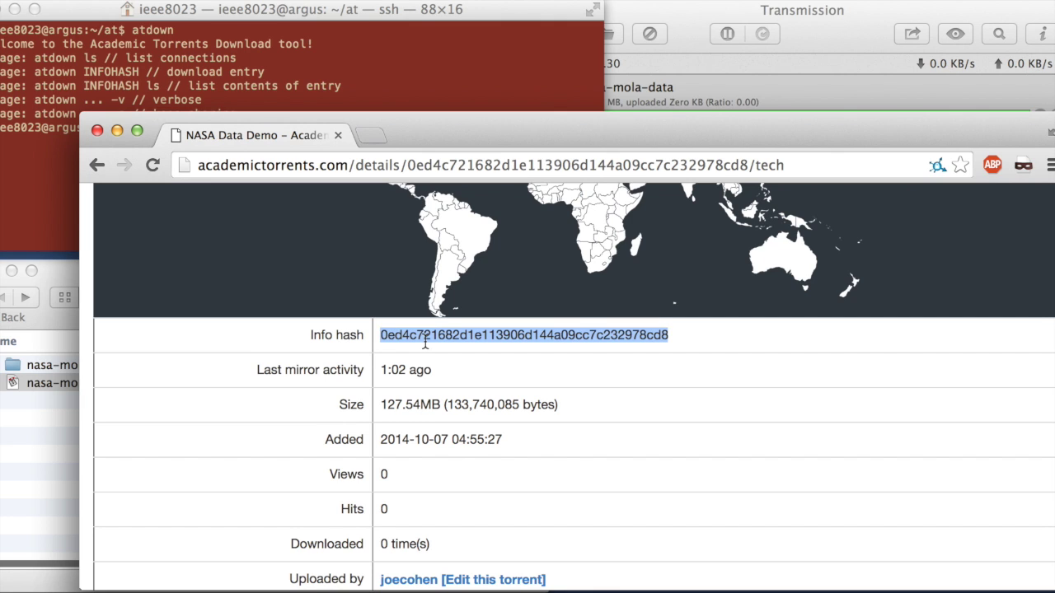
{"action": "right_click", "coordinate": [425, 345]}
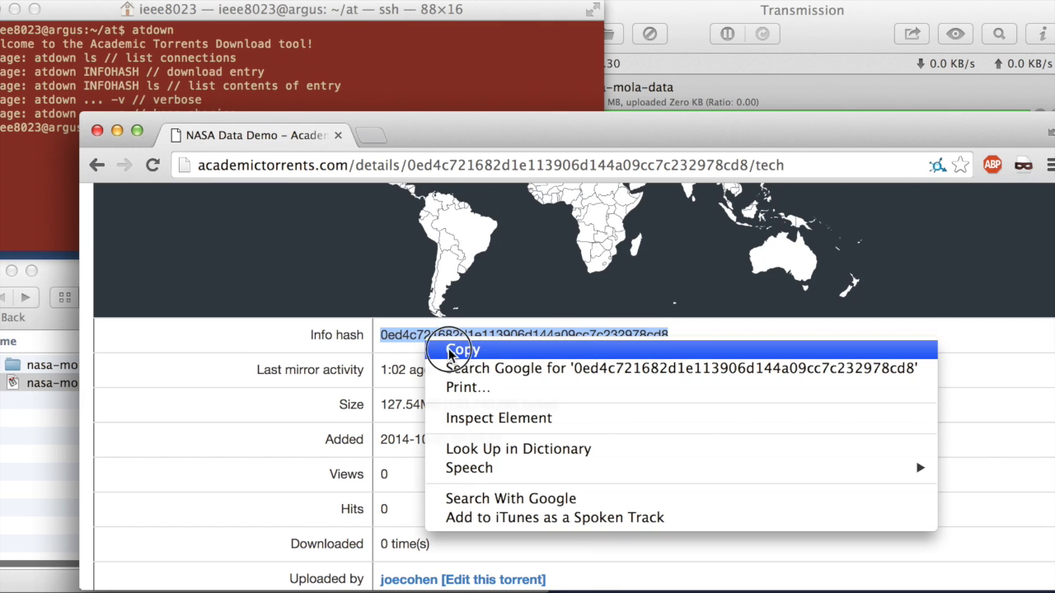
{"action": "left_click", "coordinate": [451, 353]}
{"action": "left_click", "coordinate": [401, 97]}
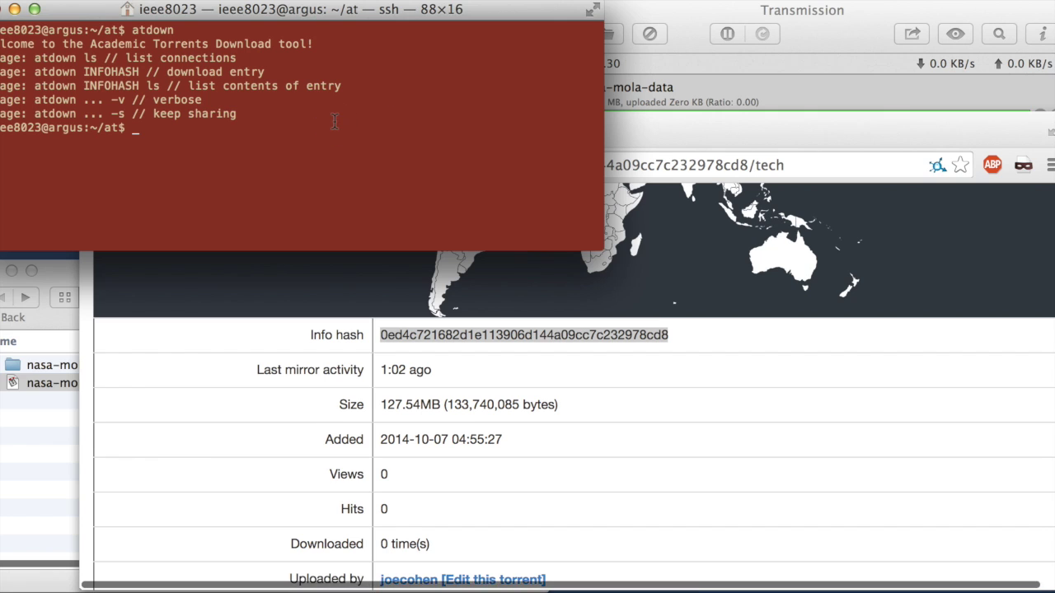
- Run atdown with the pasted info hash and ls to list the dataset's three PNG files
{"action": "type", "text": "atdown"}
{"action": "key", "text": "super+v"}
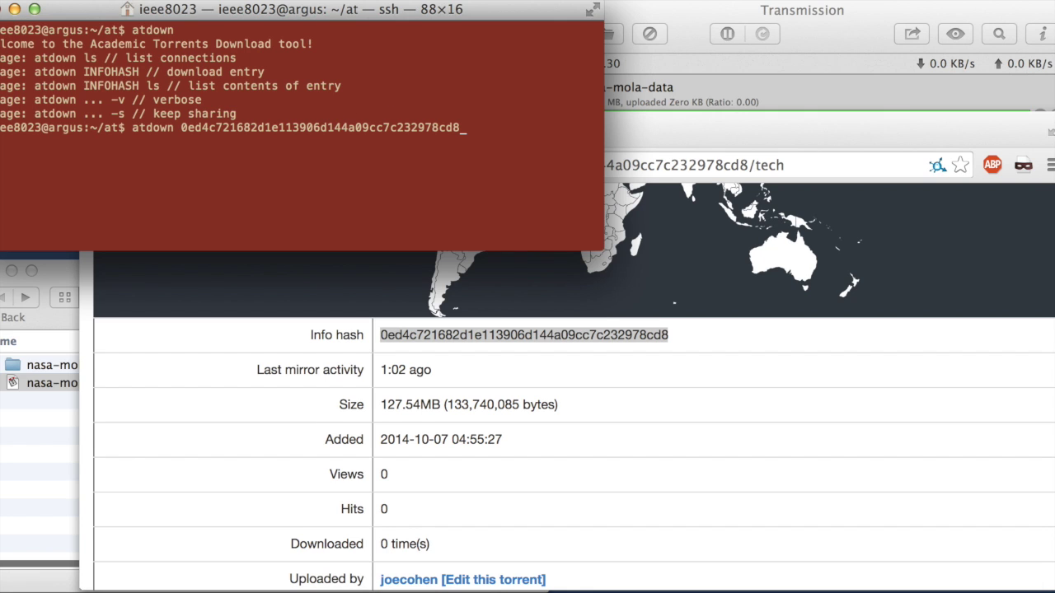
{"action": "type", "text": "ls"}
{"action": "key", "text": "Return"}
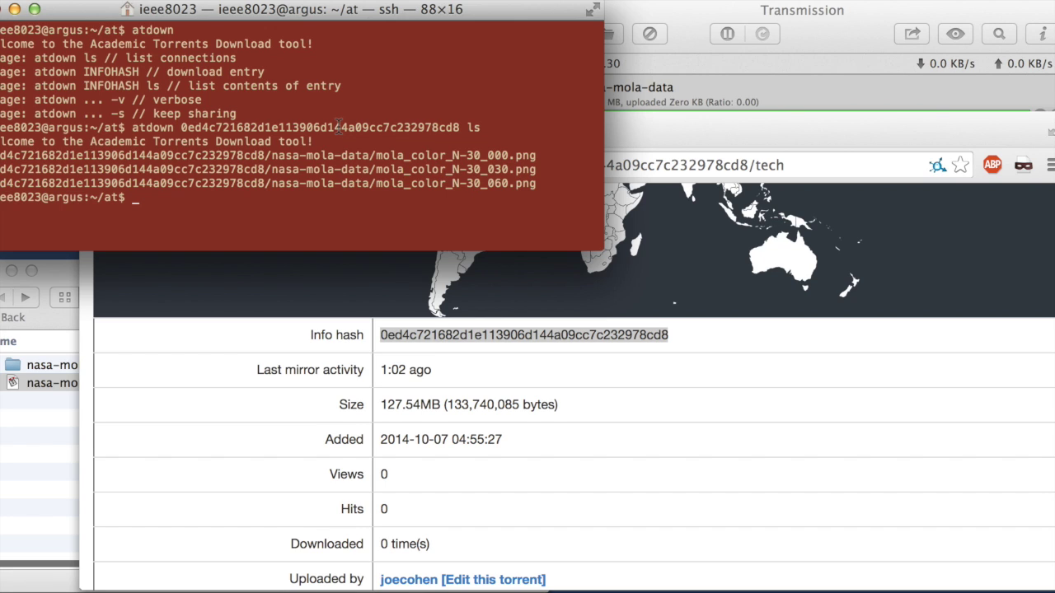
- Rerun the atdown command by info hash without ls to start downloading nasa-mola-data
{"action": "key", "text": "Up"}
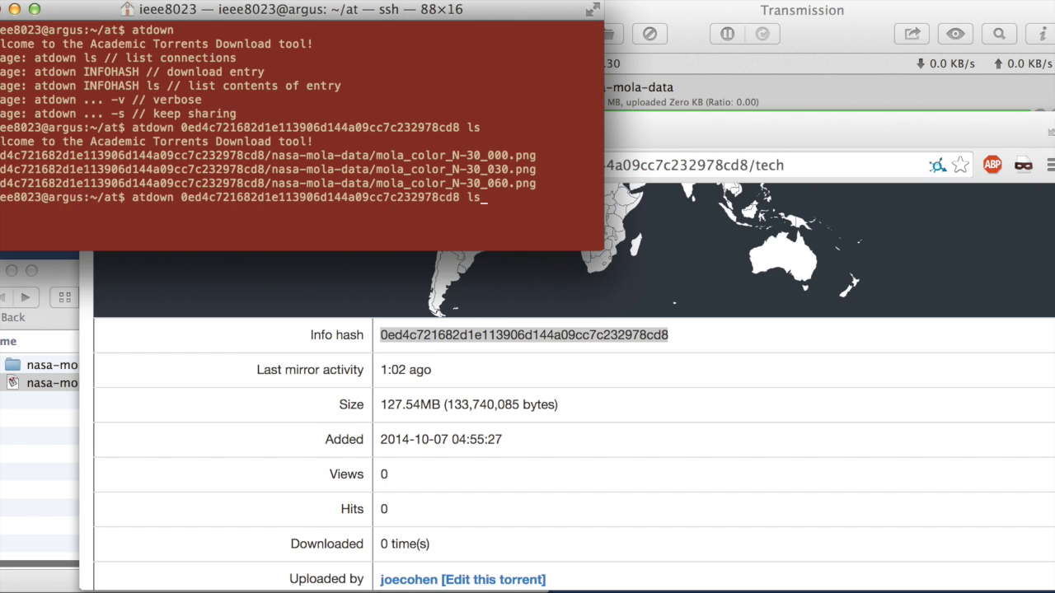
{"action": "key", "text": "Return"}
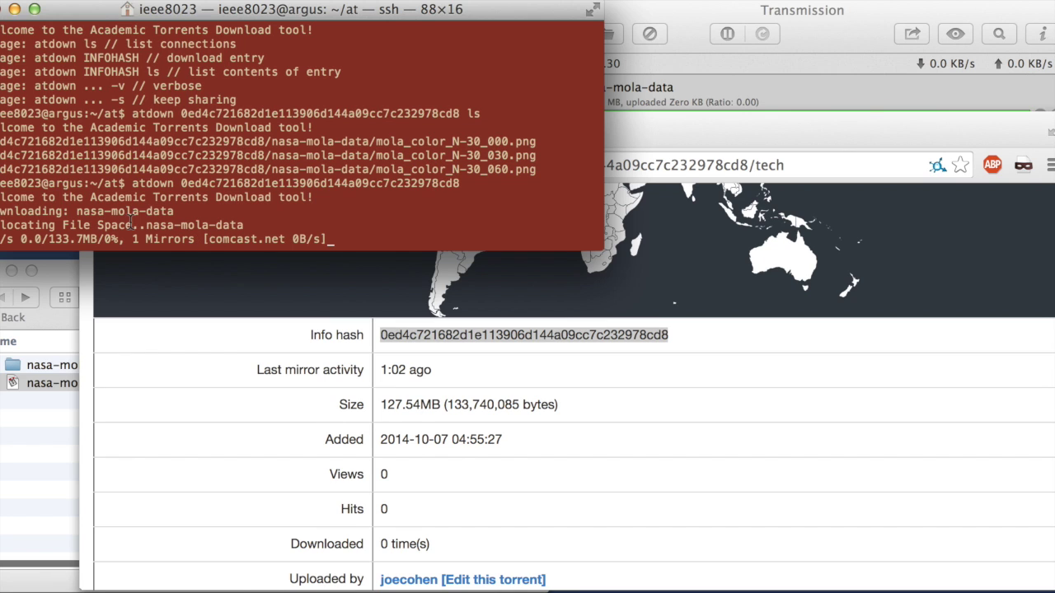
{"action": "left_click", "coordinate": [740, 365]}
- Watch Transmission seed nasa-mola-data while atdown's download in Terminal climbs to about 12%
{"action": "left_click", "coordinate": [820, 27]}
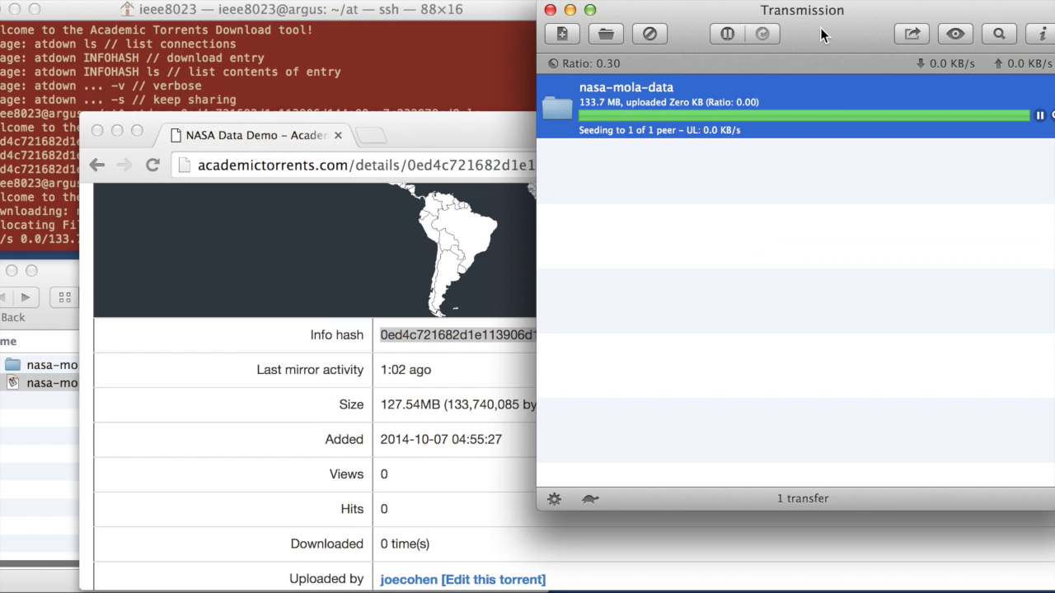
{"action": "left_click", "coordinate": [327, 66]}
{"action": "left_click", "coordinate": [699, 176]}
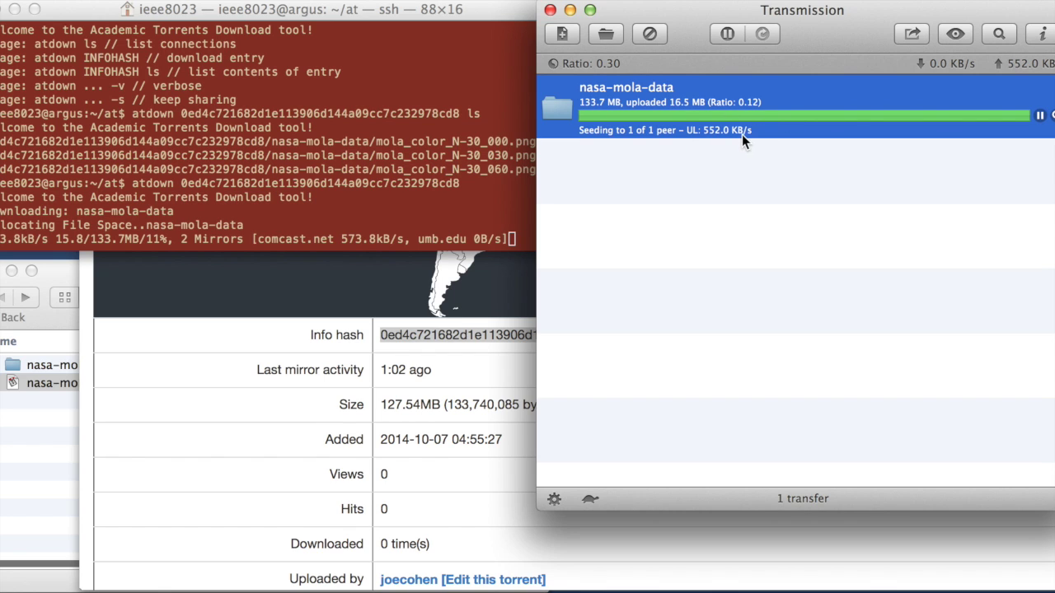
{"action": "left_click", "coordinate": [272, 210]}
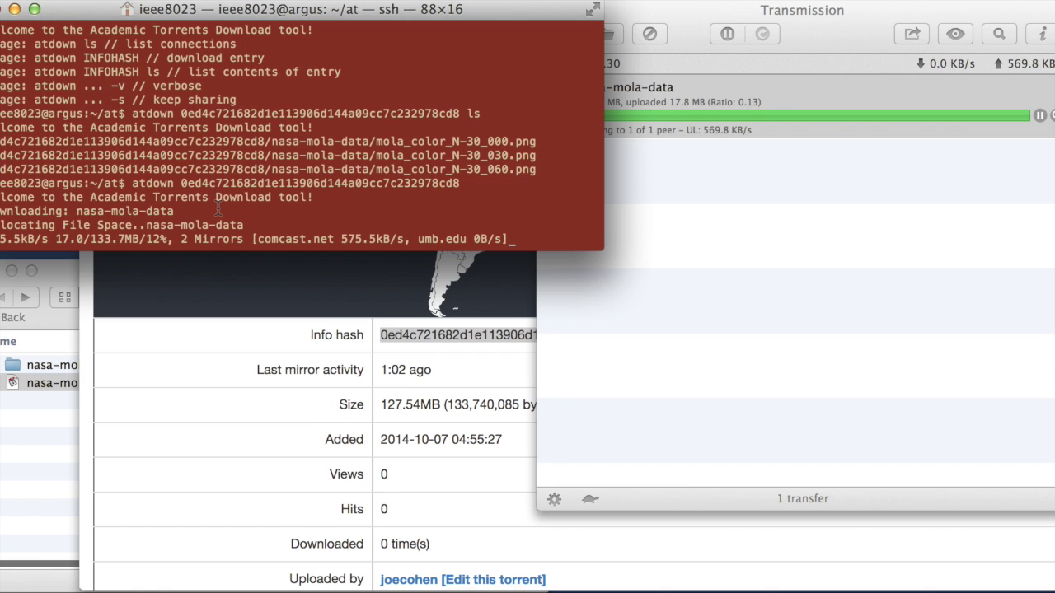
- Reload the NASA Data Demo page to update its mirror statistics
{"action": "left_click", "coordinate": [229, 467]}
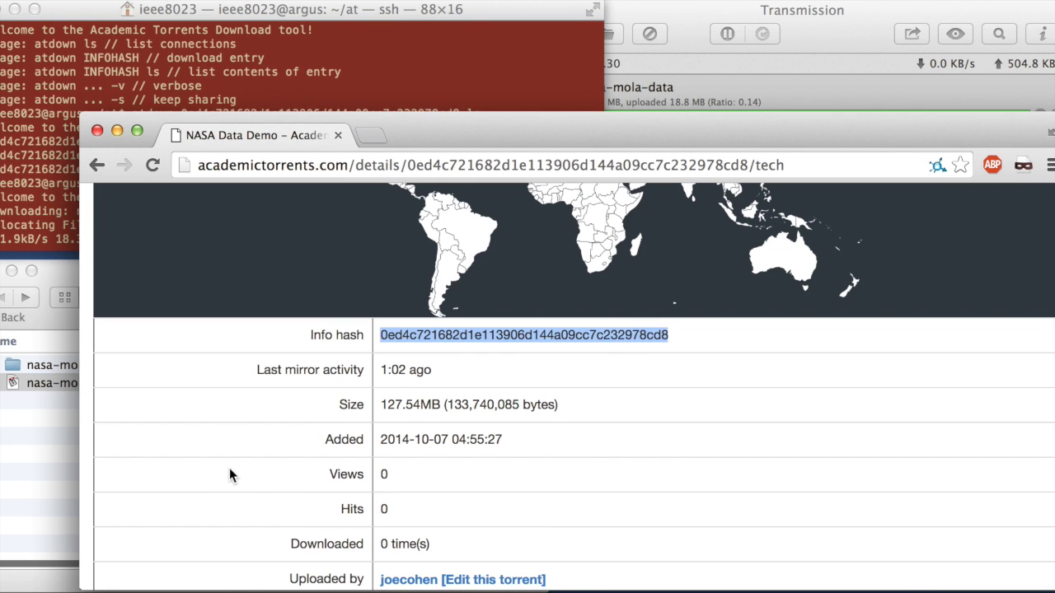
{"action": "scroll", "coordinate": [269, 472], "scroll_direction": "up", "scroll_amount": 3}
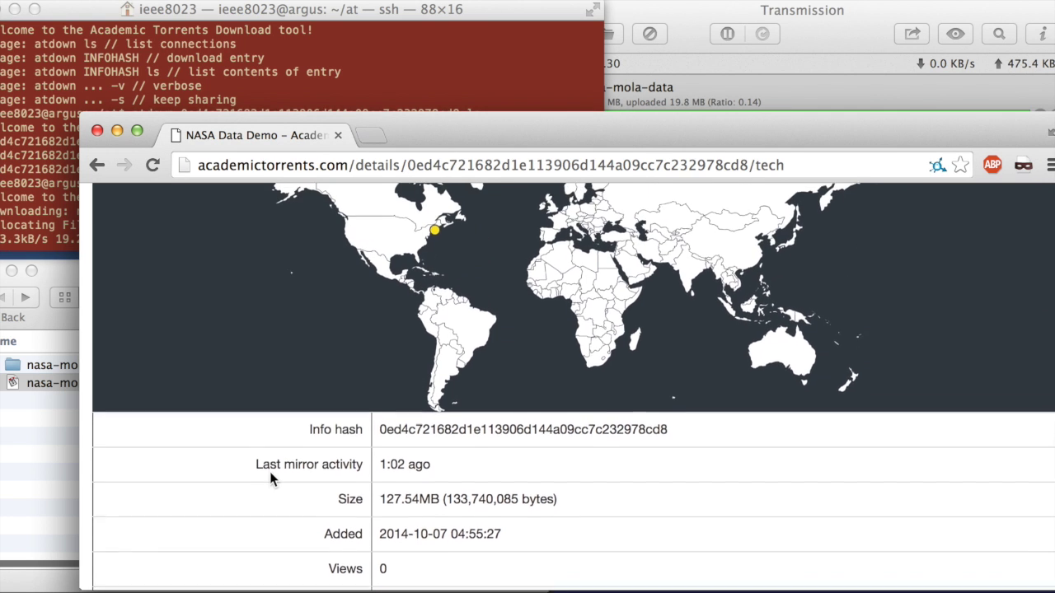
{"action": "scroll", "coordinate": [270, 471], "scroll_direction": "up", "scroll_amount": 9}
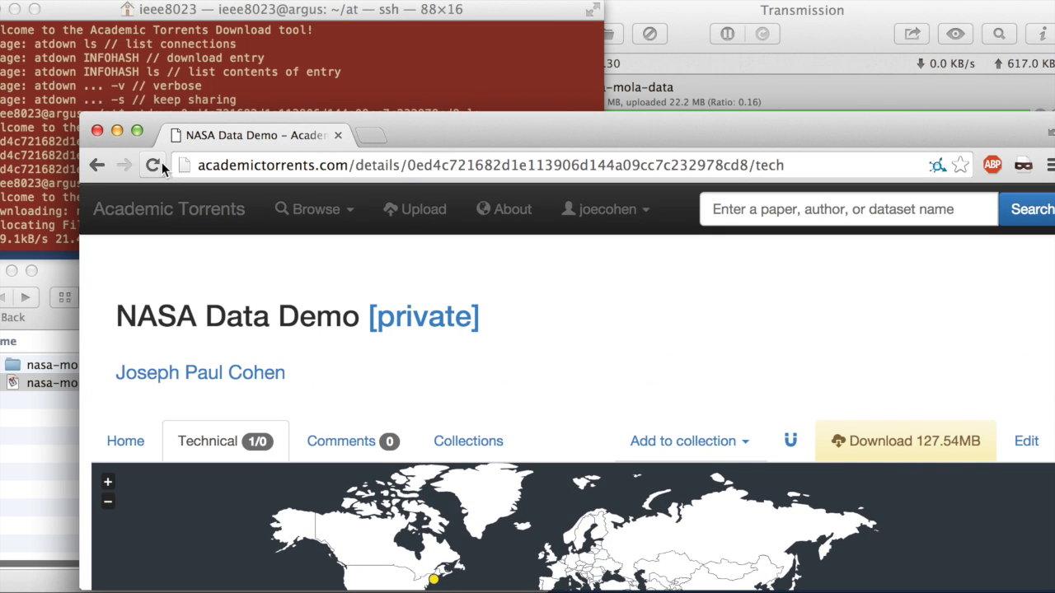
{"action": "left_click", "coordinate": [153, 164]}
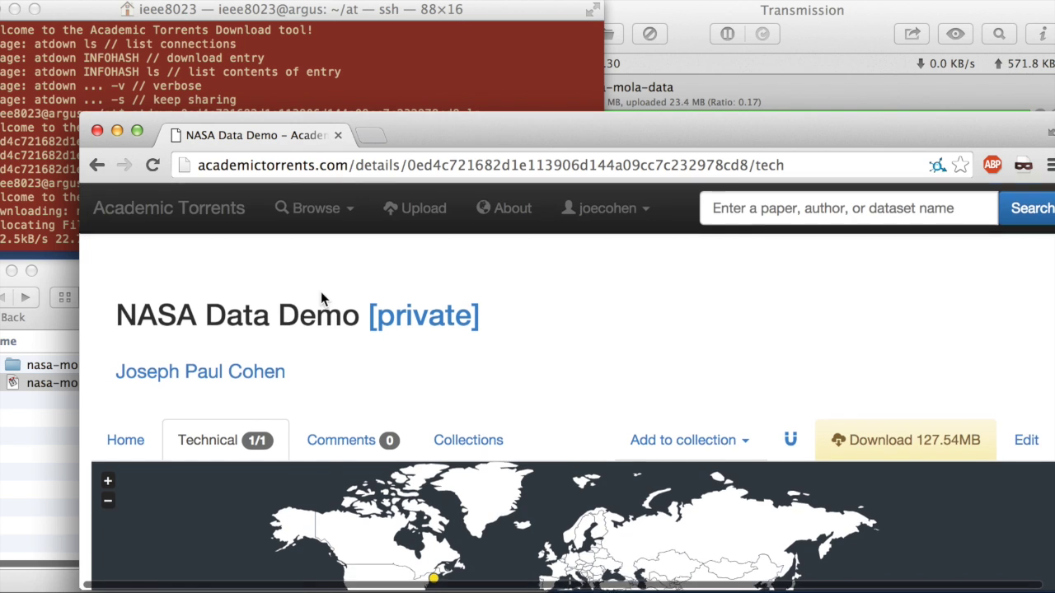
- Check the map's Cambridge dot and scroll down to the Mirrors and Downloaders tables
{"action": "scroll", "coordinate": [371, 311], "scroll_direction": "down", "scroll_amount": 5}
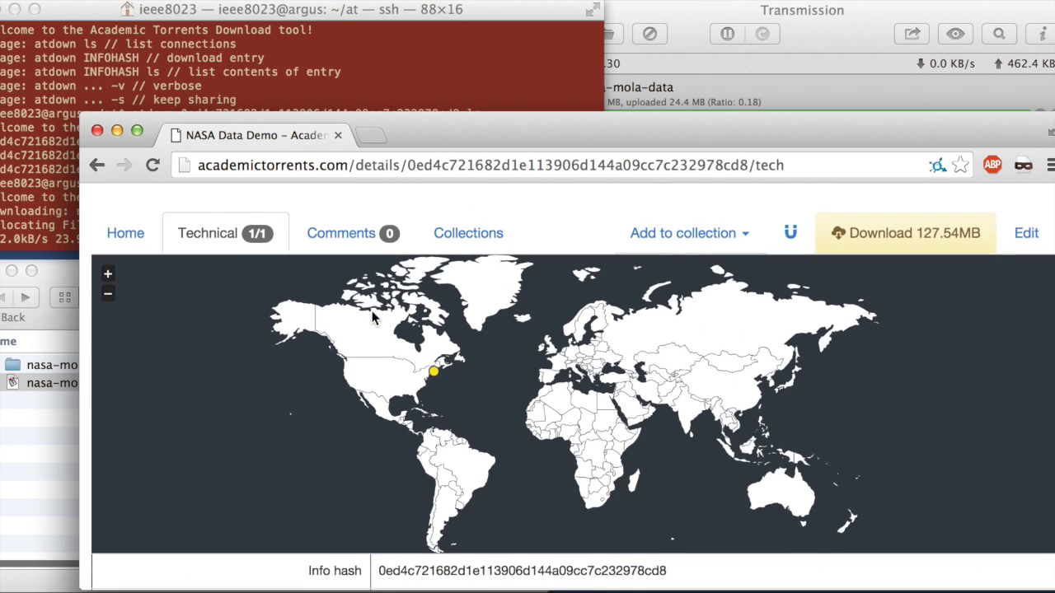
{"action": "scroll", "coordinate": [372, 311], "scroll_direction": "down", "scroll_amount": 2}
{"action": "mouse_move", "coordinate": [438, 317]}
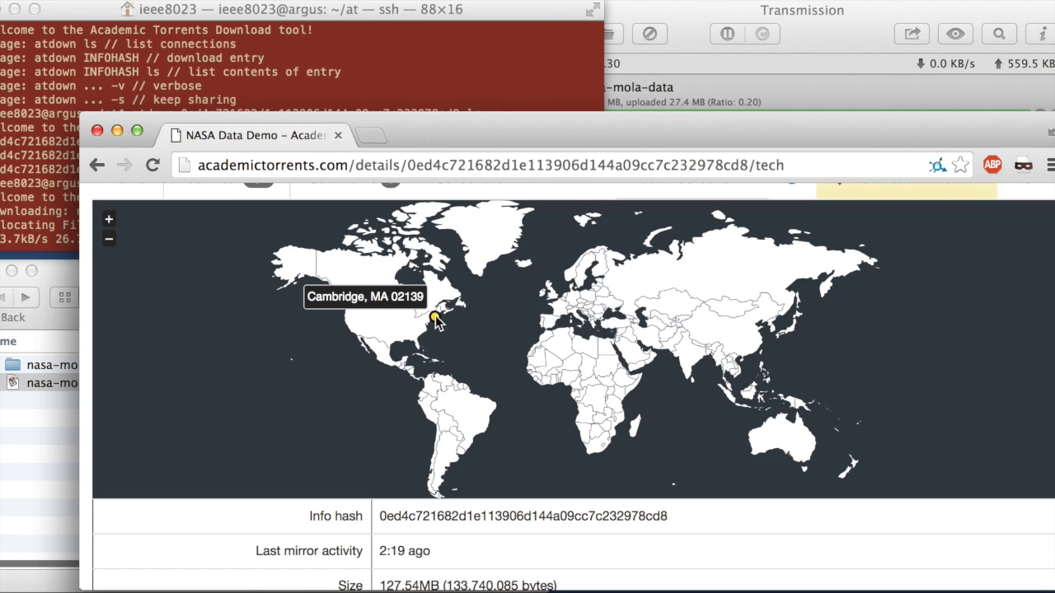
{"action": "scroll", "coordinate": [435, 315], "scroll_direction": "up", "scroll_amount": 1}
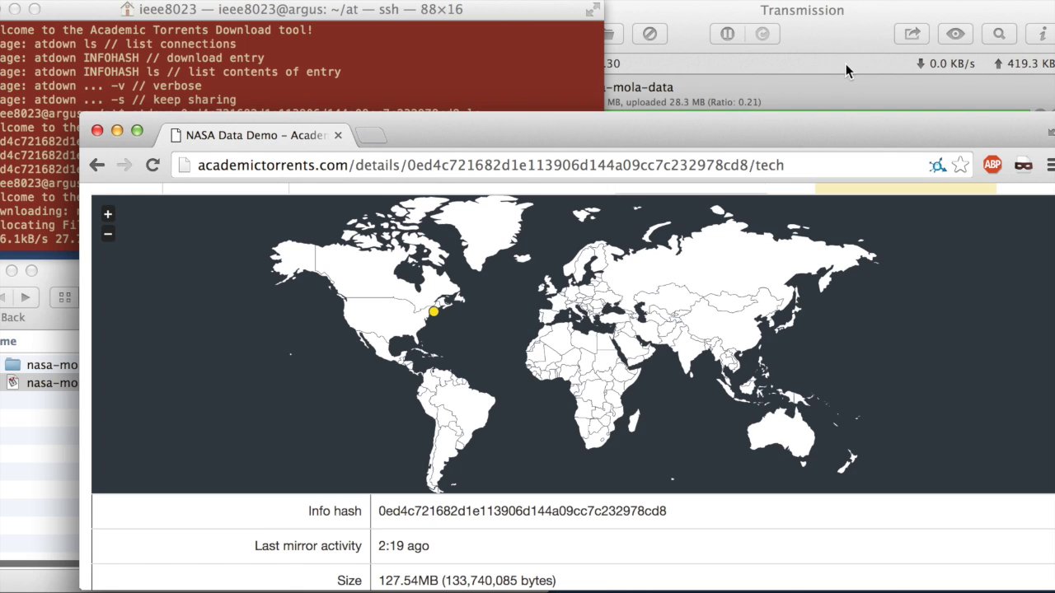
{"action": "left_click", "coordinate": [783, 56]}
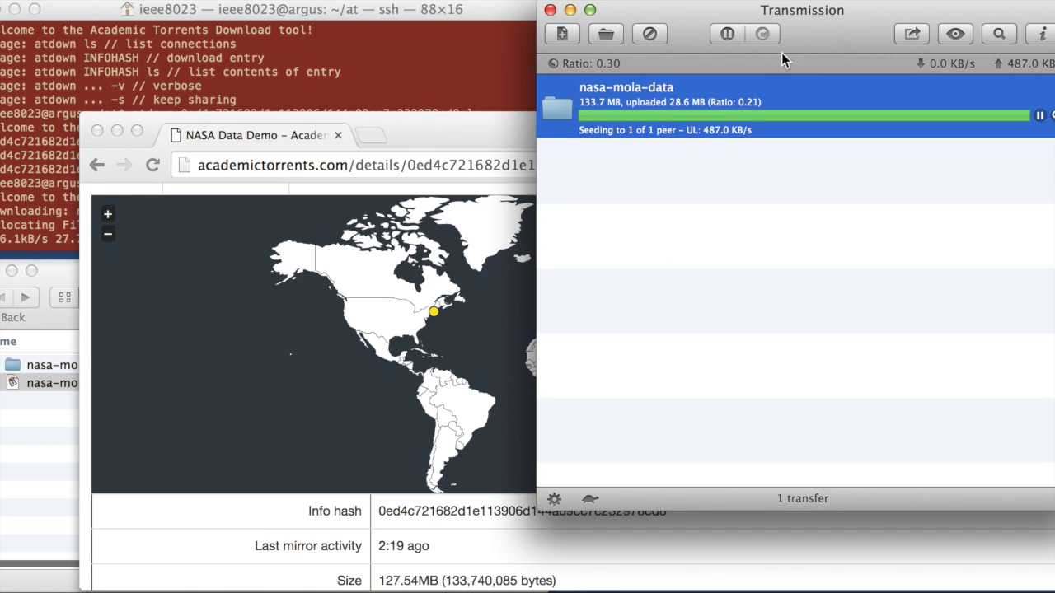
{"action": "left_click", "coordinate": [474, 122]}
{"action": "scroll", "coordinate": [579, 358], "scroll_direction": "down", "scroll_amount": 10}
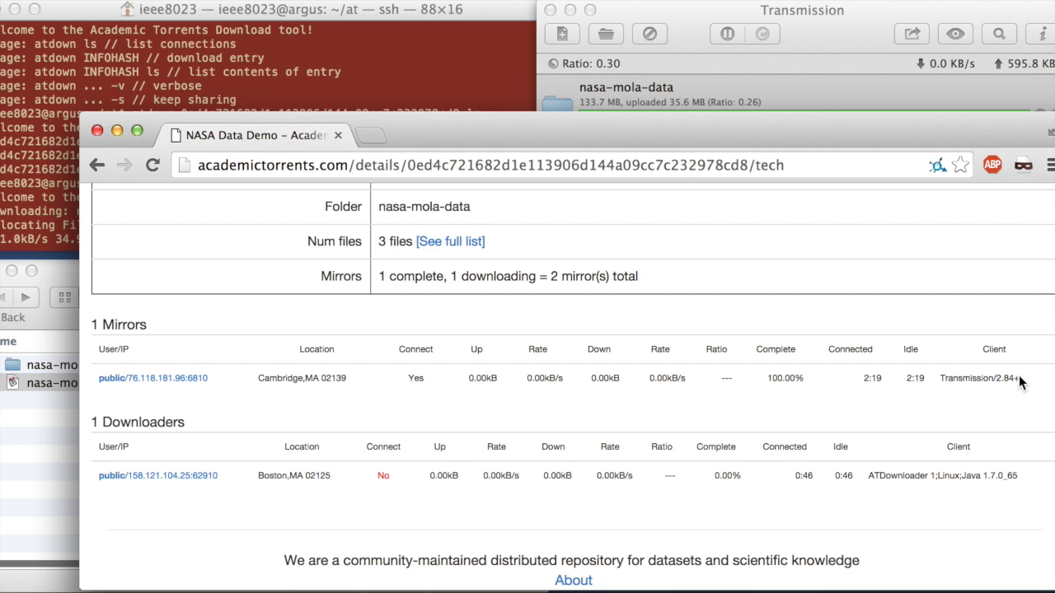
- Highlight the mirror's Transmission/2.84+ client and the downloader's Boston location and ATDownloader client
{"action": "triple_click", "coordinate": [971, 377]}
{"action": "left_click", "coordinate": [972, 377]}
{"action": "left_click_drag", "start_coordinate": [258, 476], "coordinate": [337, 476]}
{"action": "left_click", "coordinate": [348, 481]}
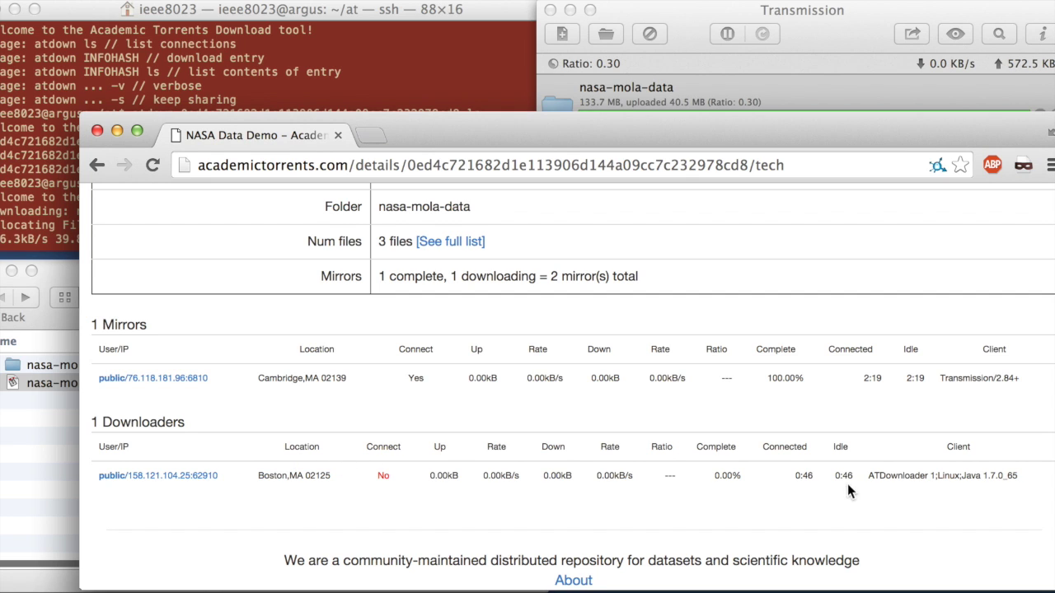
{"action": "left_click_drag", "start_coordinate": [862, 473], "coordinate": [1018, 476]}
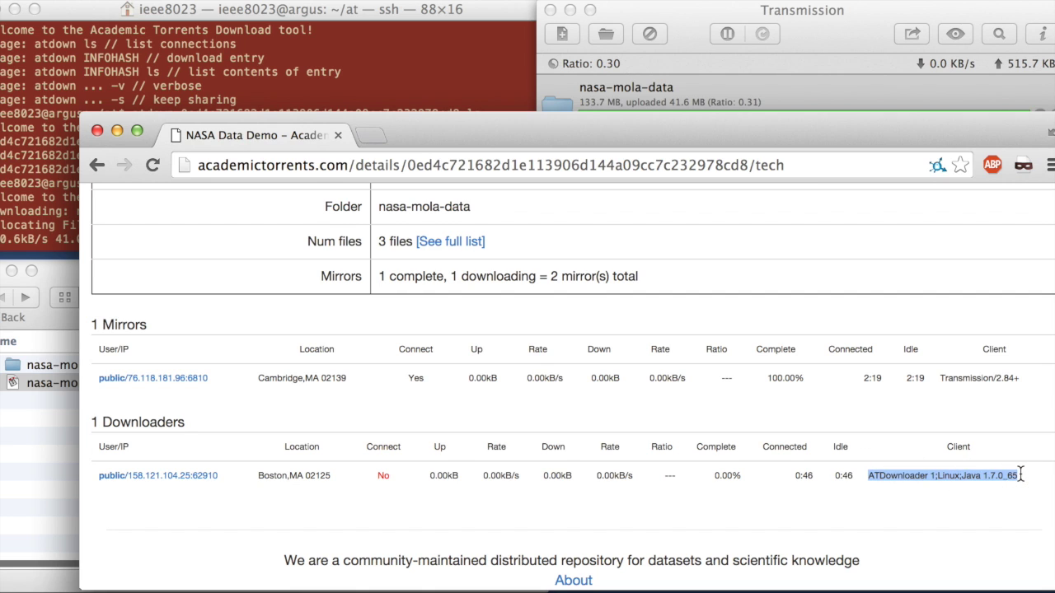
{"action": "left_click", "coordinate": [989, 475]}
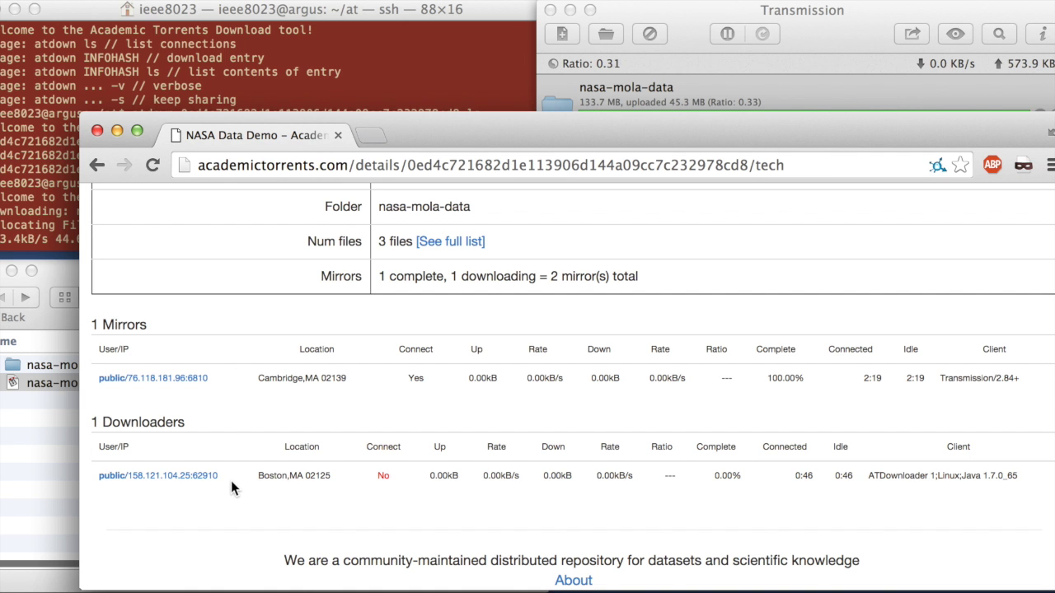
- Reload the page, review the updated mirror and downloader tables, and scroll back to the top
{"action": "scroll", "coordinate": [231, 480], "scroll_direction": "up", "scroll_amount": 5}
{"action": "scroll", "coordinate": [230, 481], "scroll_direction": "up", "scroll_amount": 6}
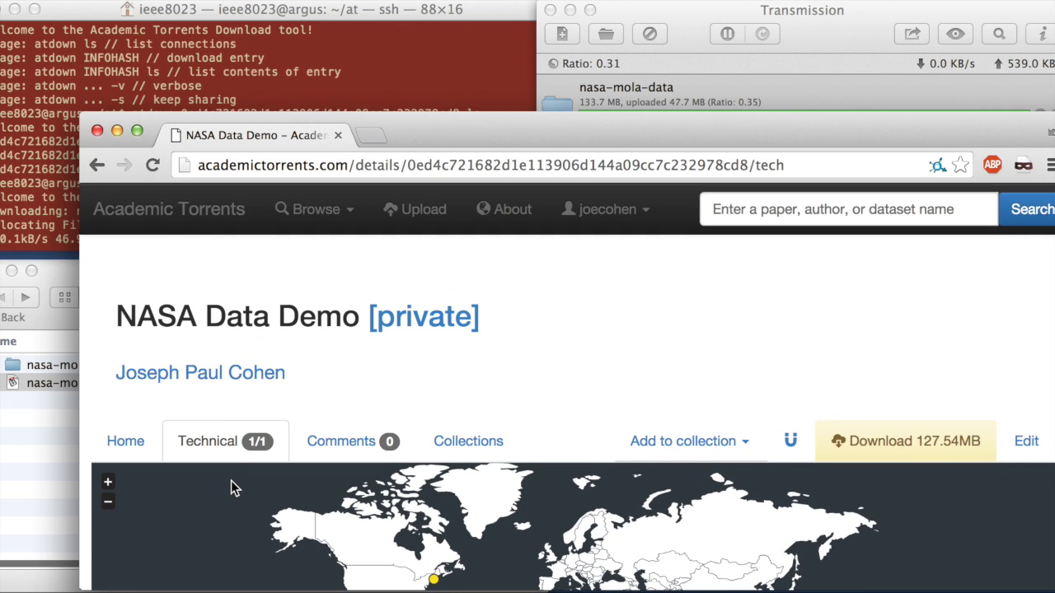
{"action": "left_click", "coordinate": [153, 165]}
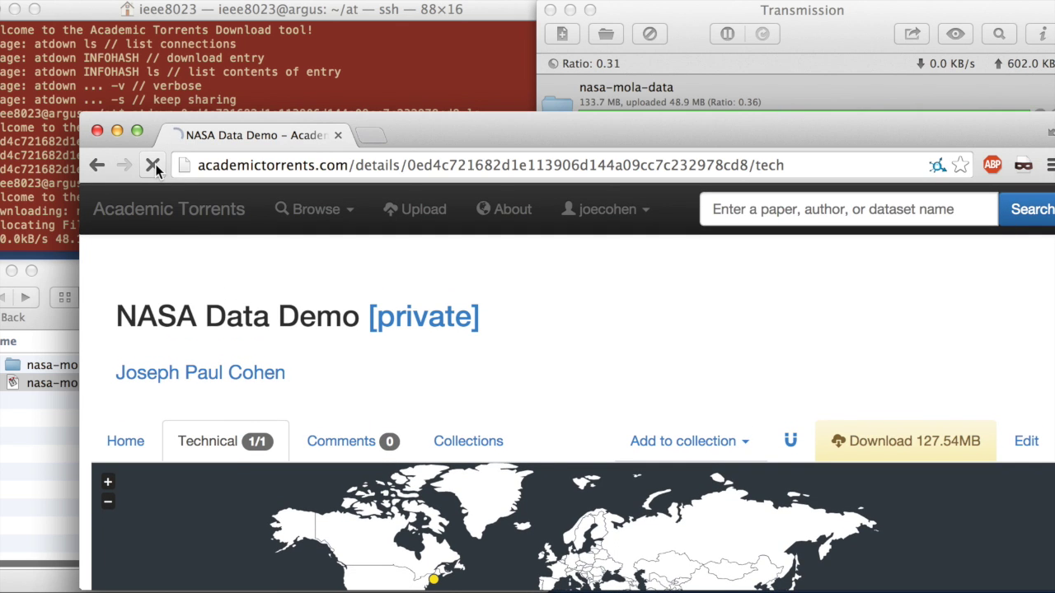
{"action": "scroll", "coordinate": [341, 336], "scroll_direction": "down", "scroll_amount": 3}
{"action": "scroll", "coordinate": [341, 336], "scroll_direction": "down", "scroll_amount": 5}
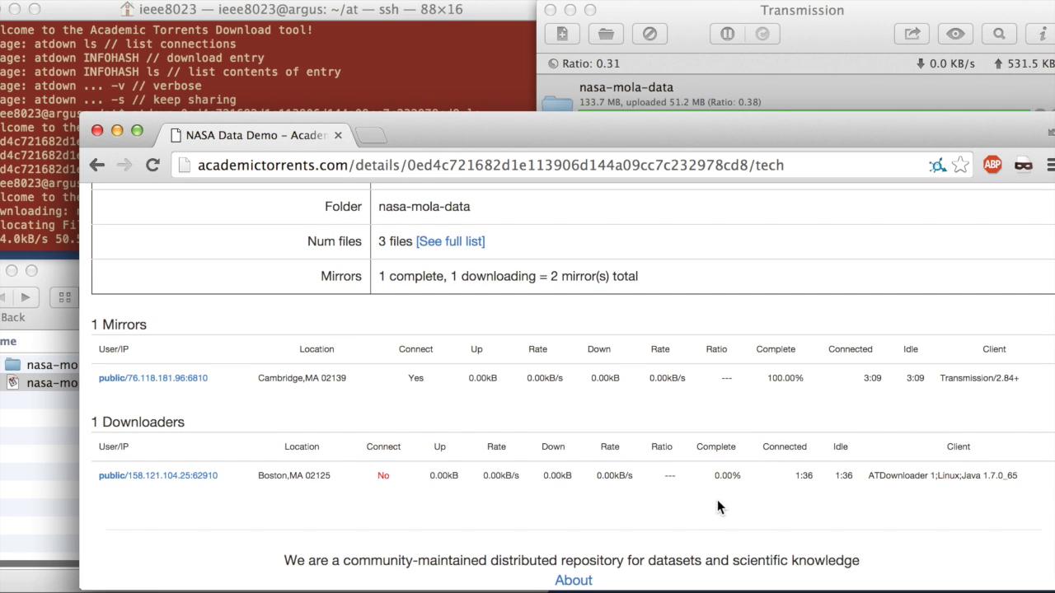
{"action": "scroll", "coordinate": [722, 504], "scroll_direction": "up", "scroll_amount": 5}
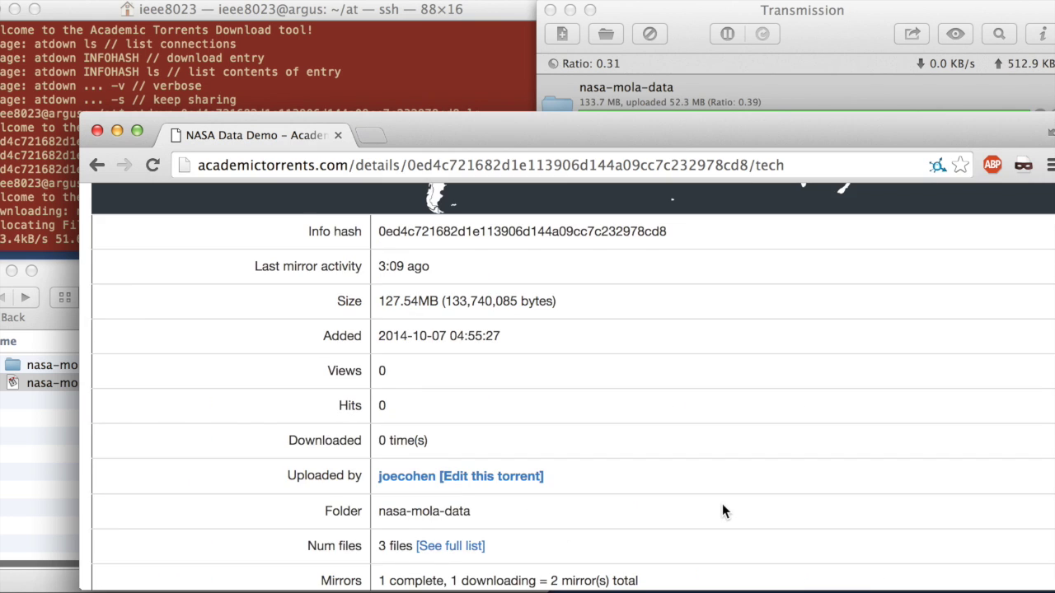
{"action": "scroll", "coordinate": [722, 504], "scroll_direction": "down", "scroll_amount": 2}
{"action": "scroll", "coordinate": [722, 511], "scroll_direction": "up", "scroll_amount": 10}
- Check Transmission's 133.8 MB upload at ratio 1.00 and confirm atdown's Download Completed in Terminal
{"action": "left_click", "coordinate": [379, 90]}
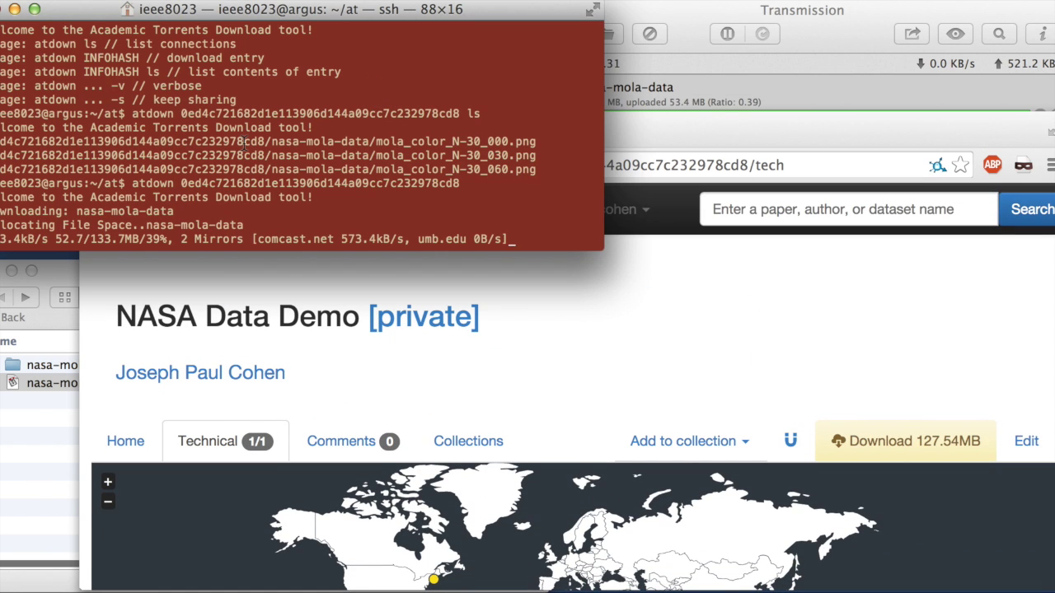
{"action": "left_click", "coordinate": [688, 24]}
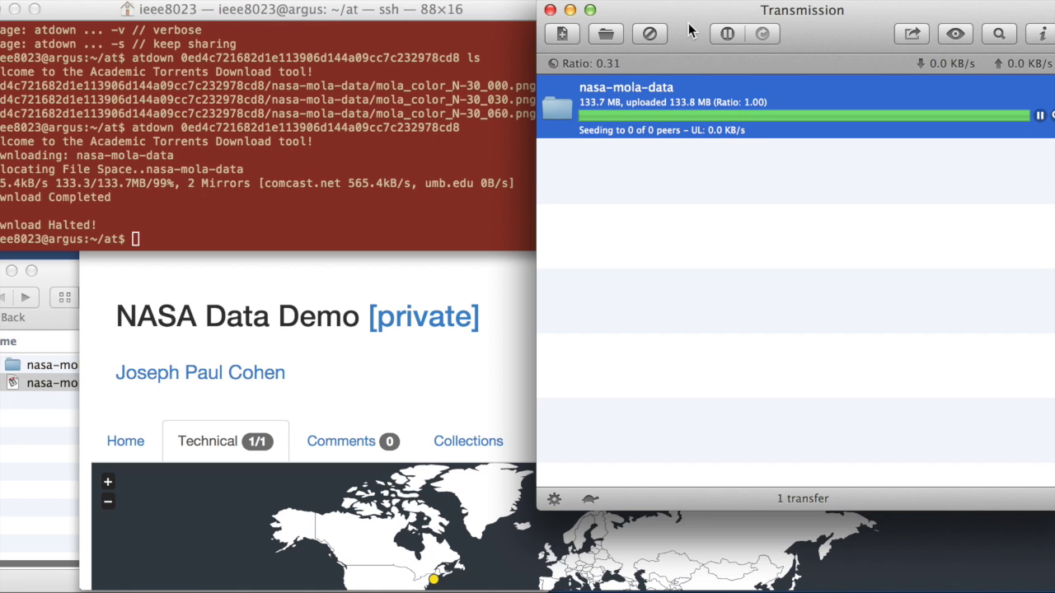
{"action": "left_click", "coordinate": [272, 160]}
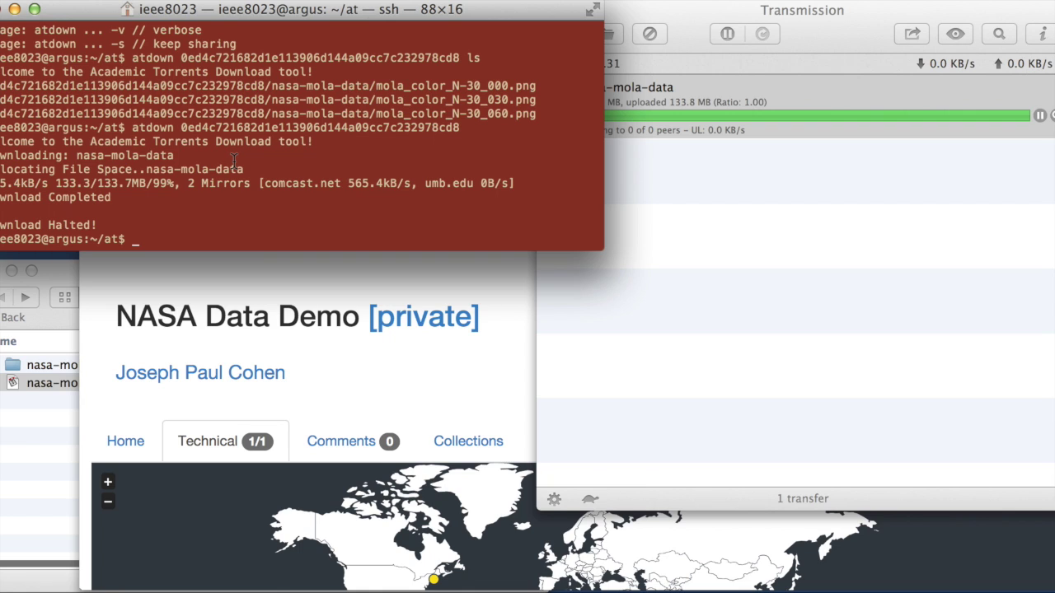
- List the current directory and change into the nasa-mola-data folder
{"action": "type", "text": "ls"}
{"action": "key", "text": "Return"}
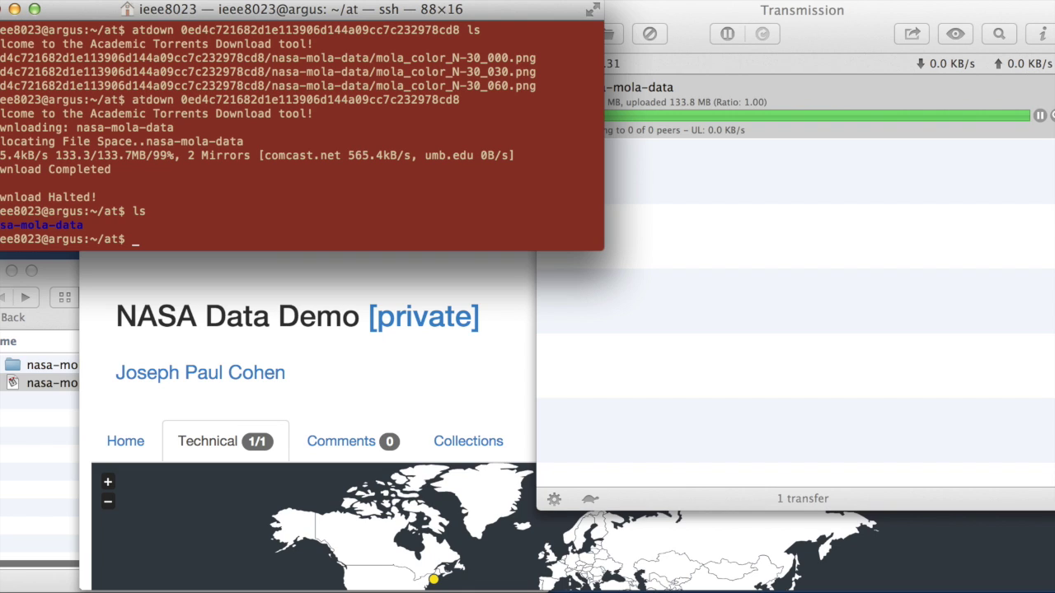
{"action": "type", "text": "cd na"}
{"action": "key", "text": "Tab"}
{"action": "key", "text": "Return"}
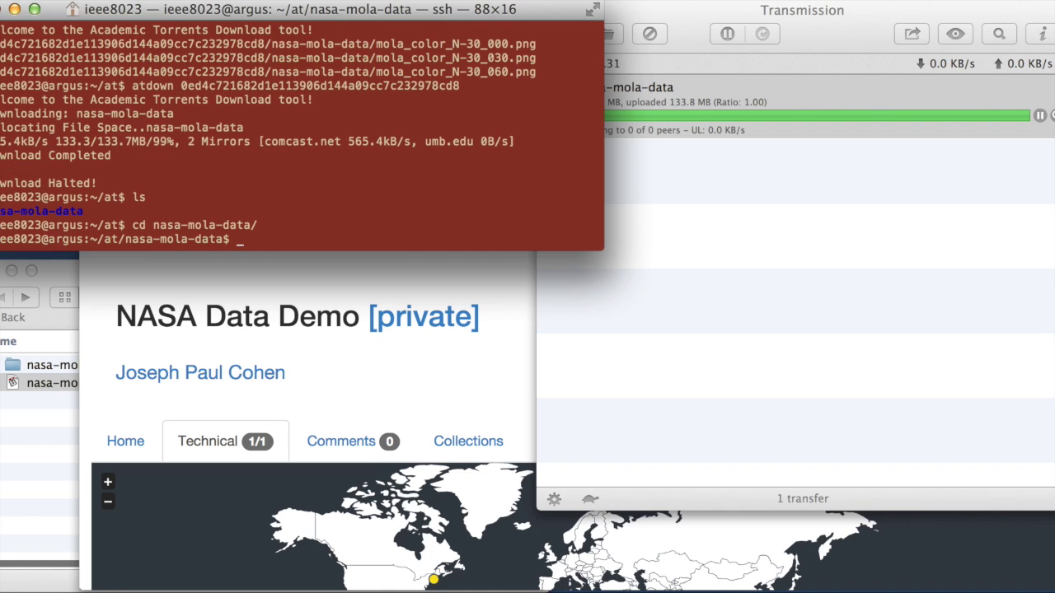
- List nasa-mola-data with ls -lat, showing three mola_color PNGs of about 44.3, 43.7 and 45.7 MB
{"action": "type", "text": "ls"}
{"action": "key", "text": "Return"}
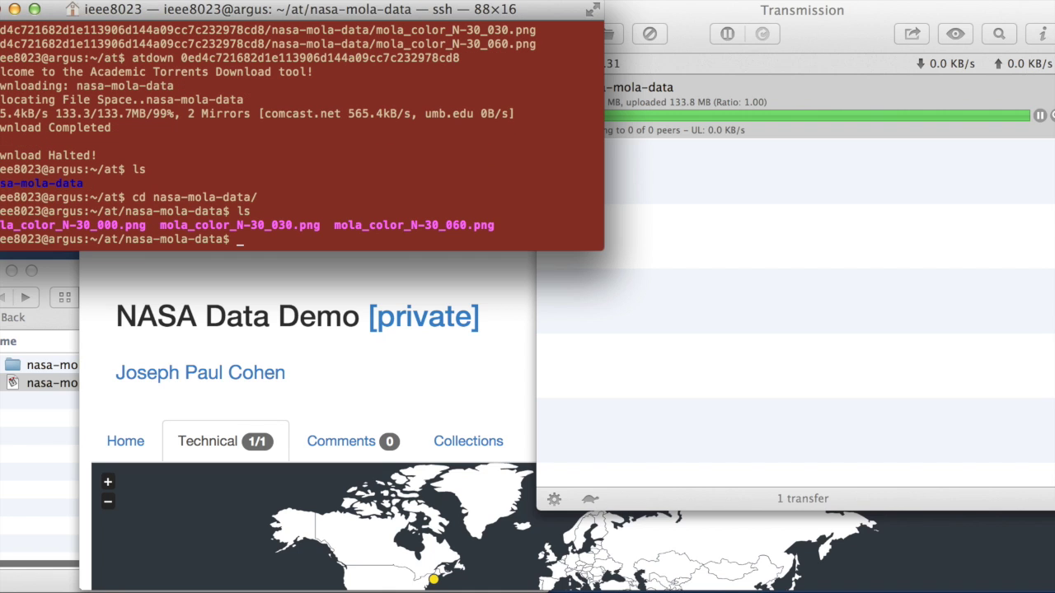
{"action": "type", "text": "ls -lat"}
{"action": "key", "text": "Return"}
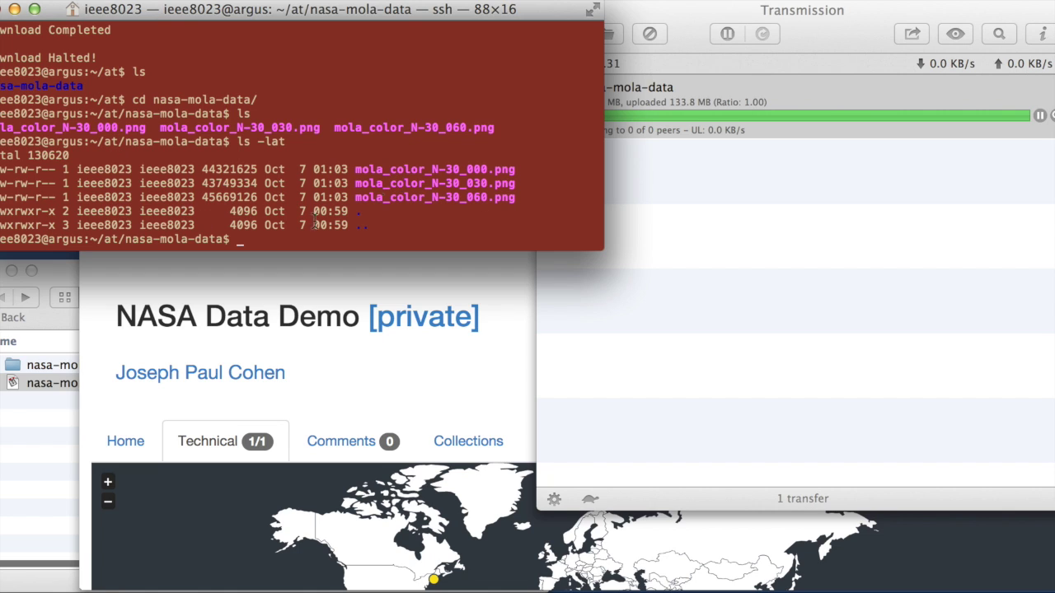
{"action": "left_click", "coordinate": [43, 416]}
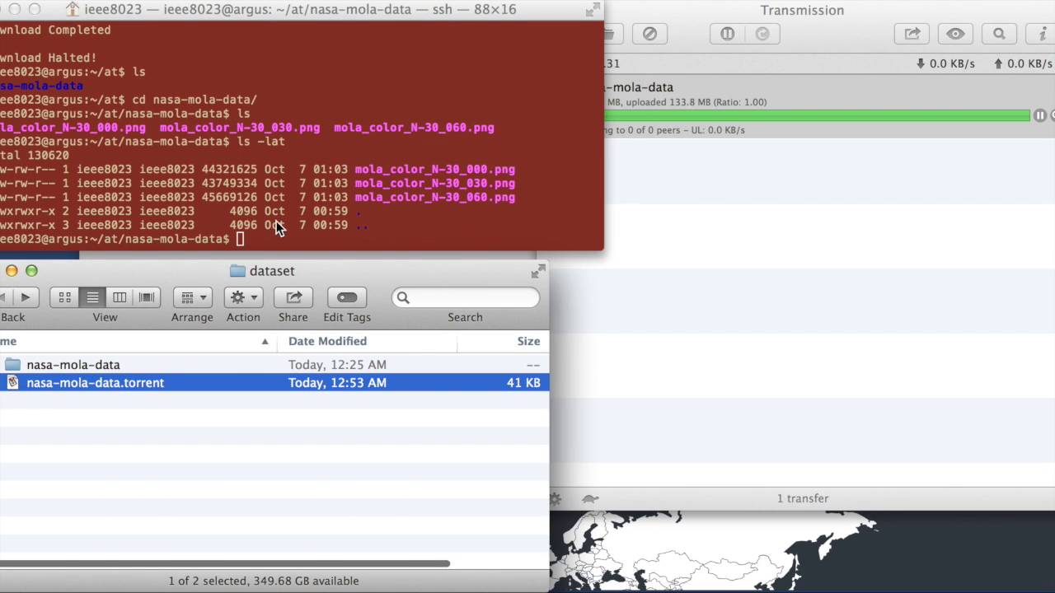
- Bring Transmission forward, showing nasa-mola-data seeding at ratio 1.00 after uploading 133.8 MB
{"action": "left_click", "coordinate": [791, 124]}
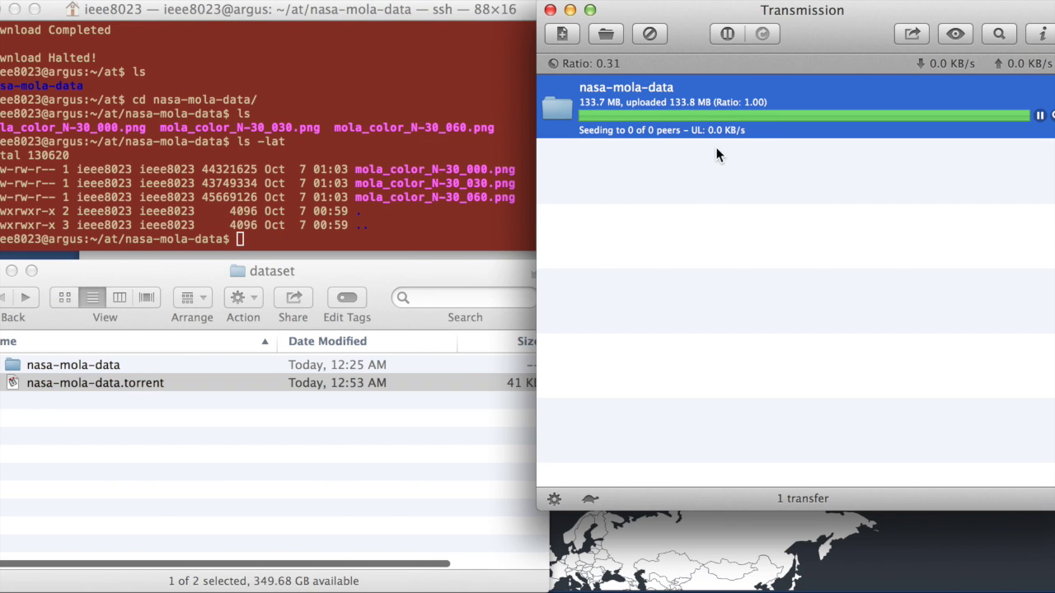